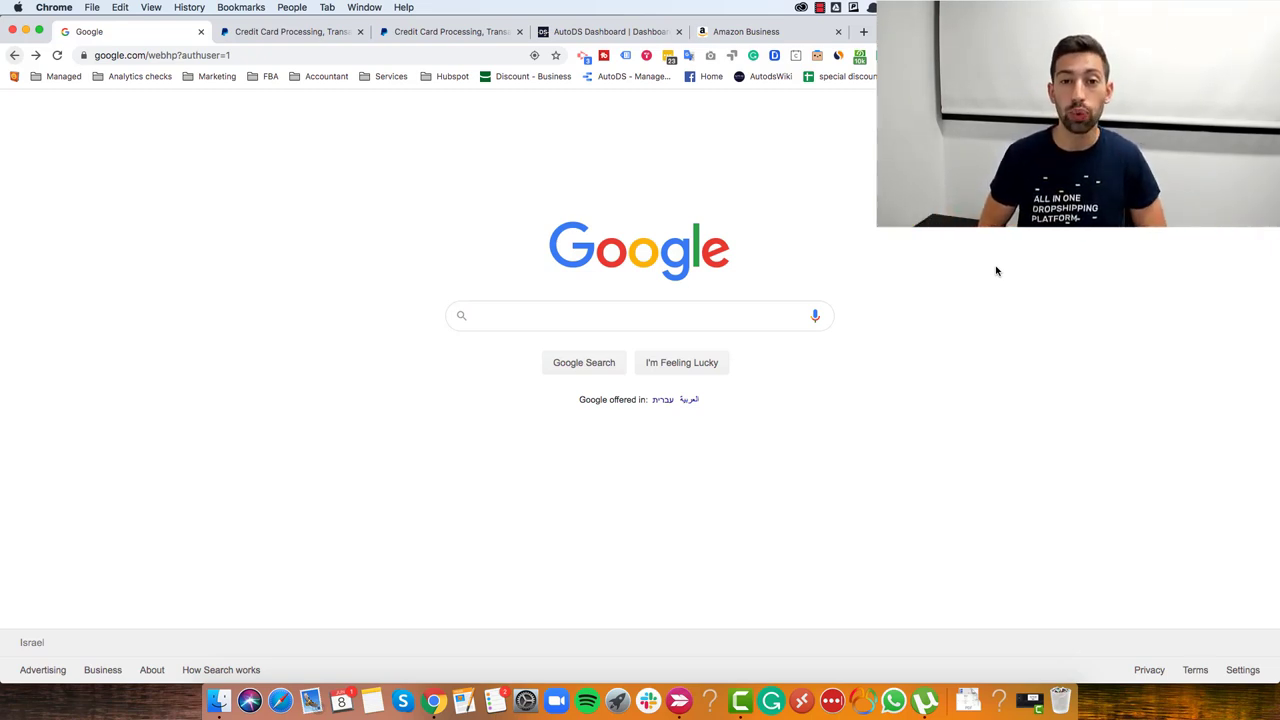
Search Google for "ebay insertion fee" and open eBay's Selling fees help page from the results.
click(566, 320)
text(EBAY)
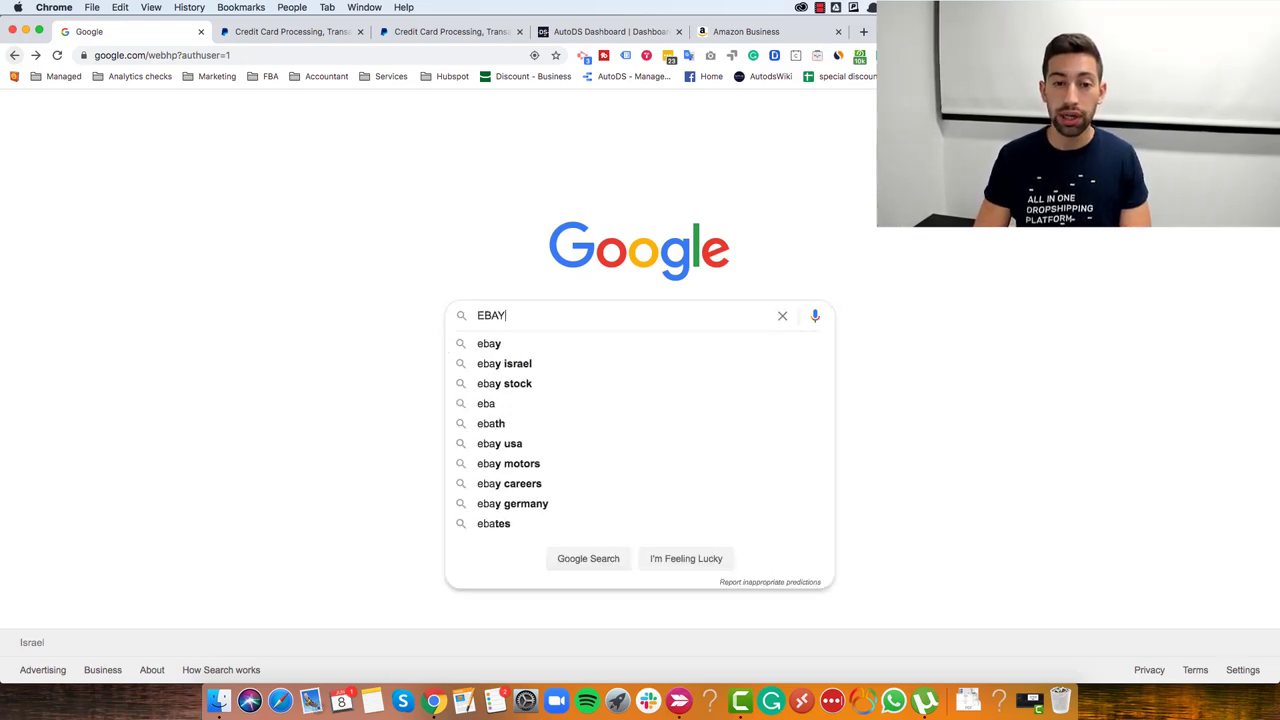
text( INSERT)
key(Down)
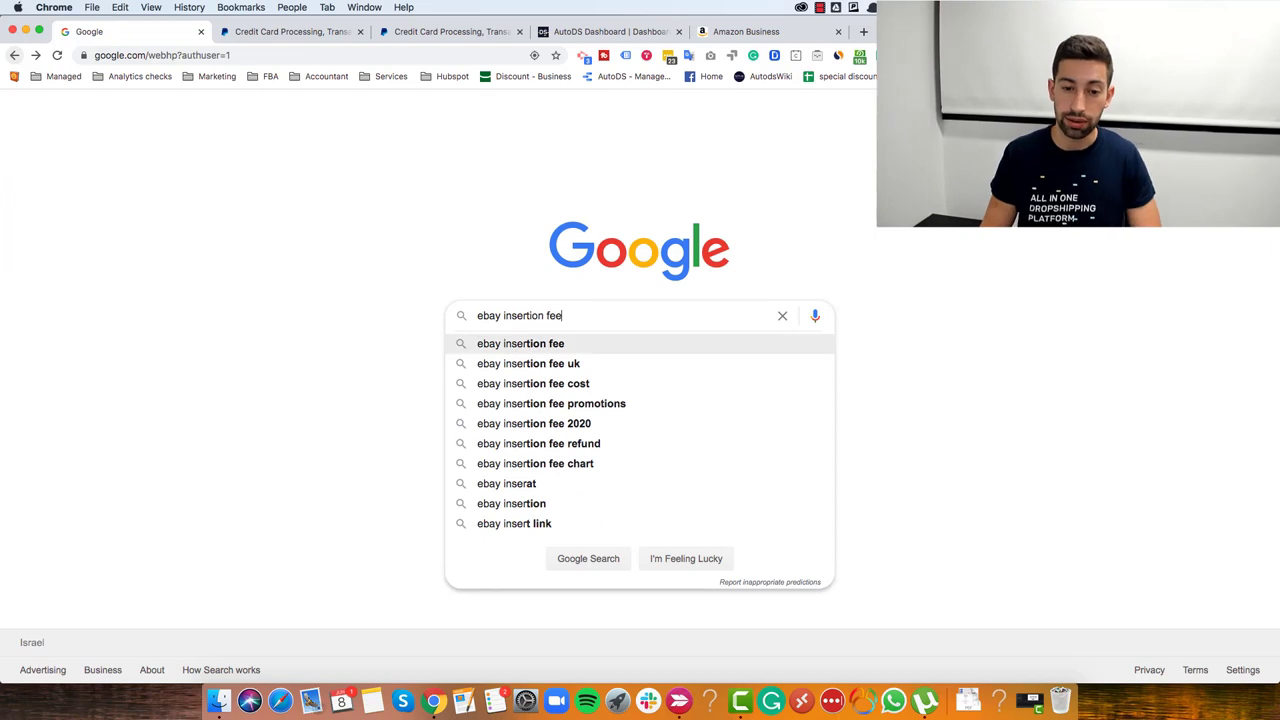
key(Return)
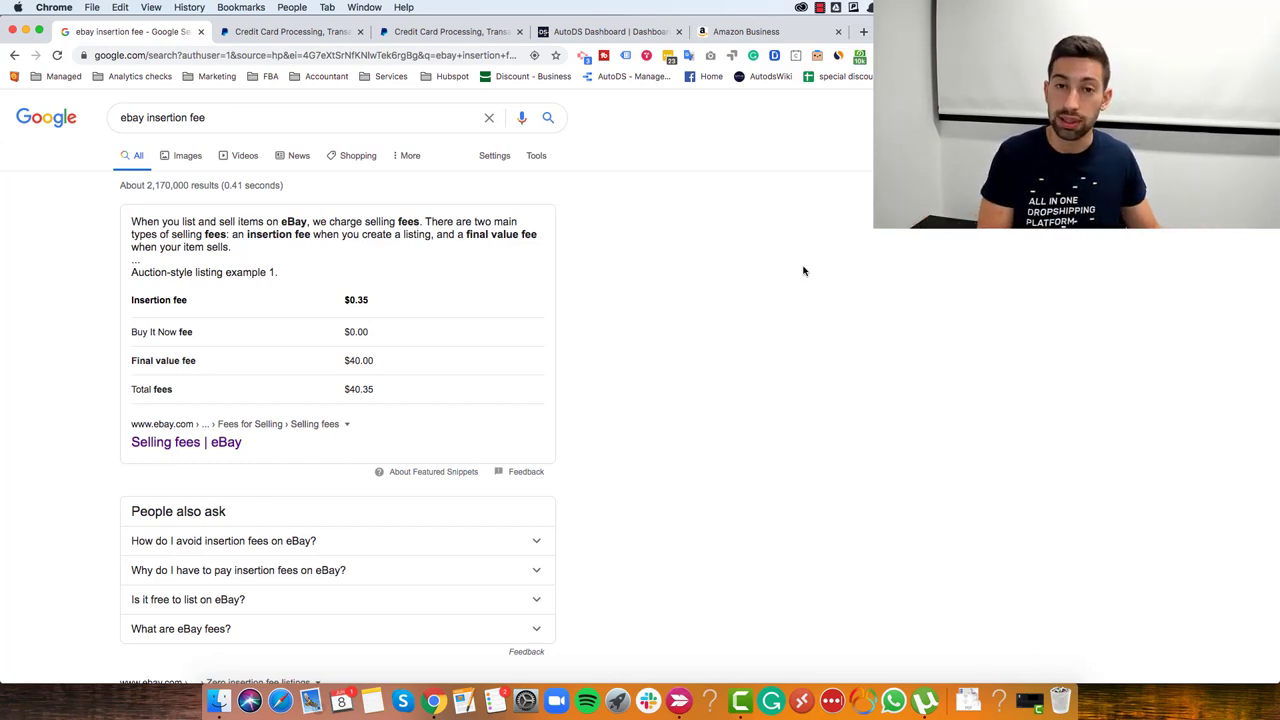
scroll(546, 423, down, 2)
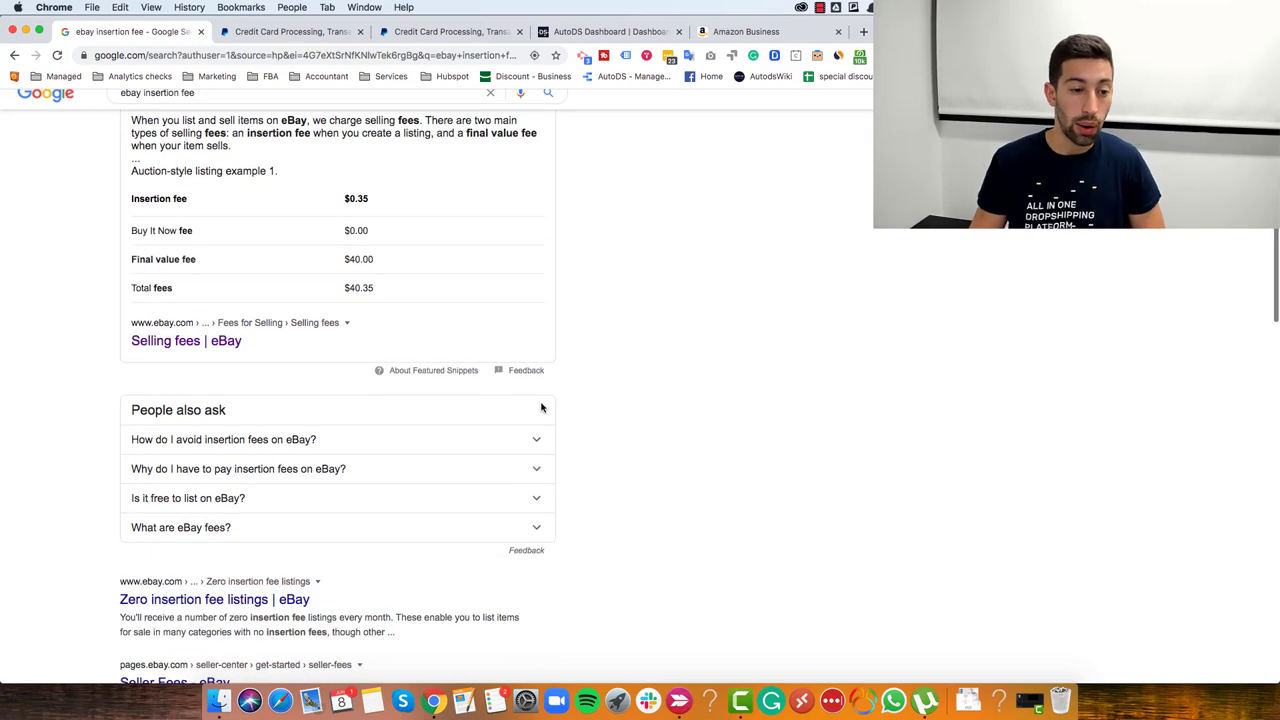
click(188, 305)
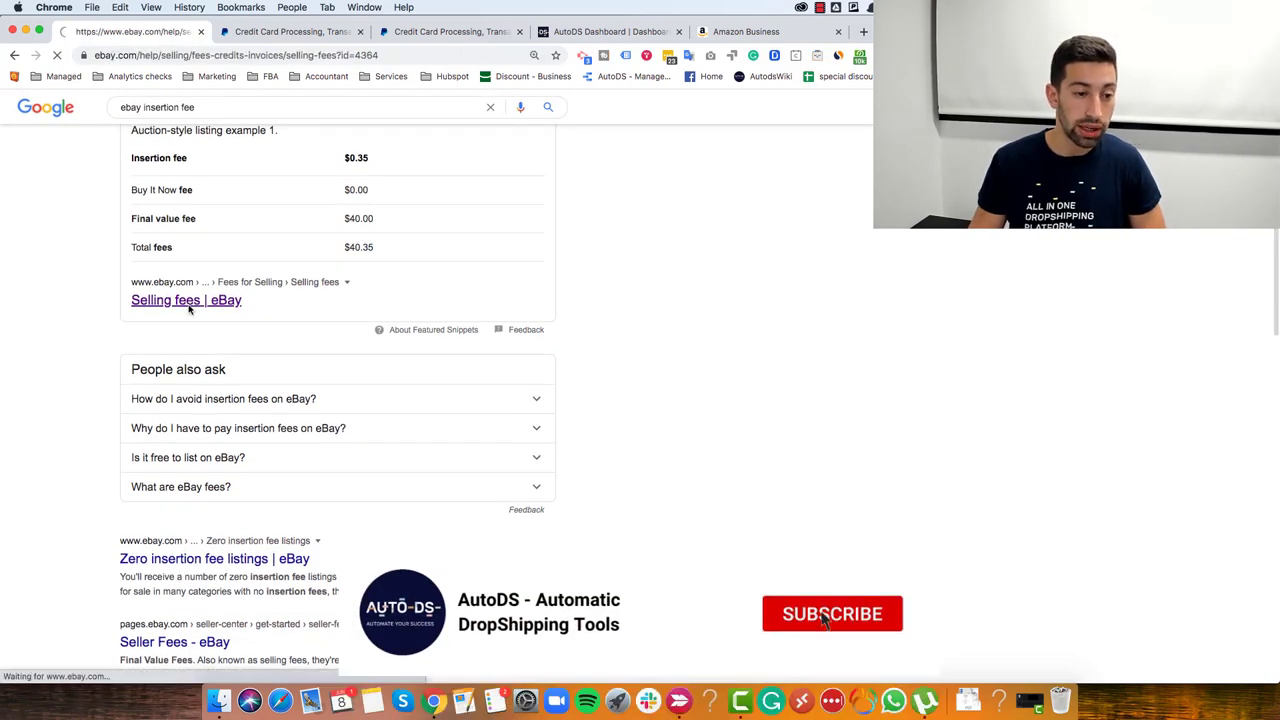
Highlight the opening statement about monthly zero insertion fee listings in the Insertion fees section.
scroll(601, 546, down, 4)
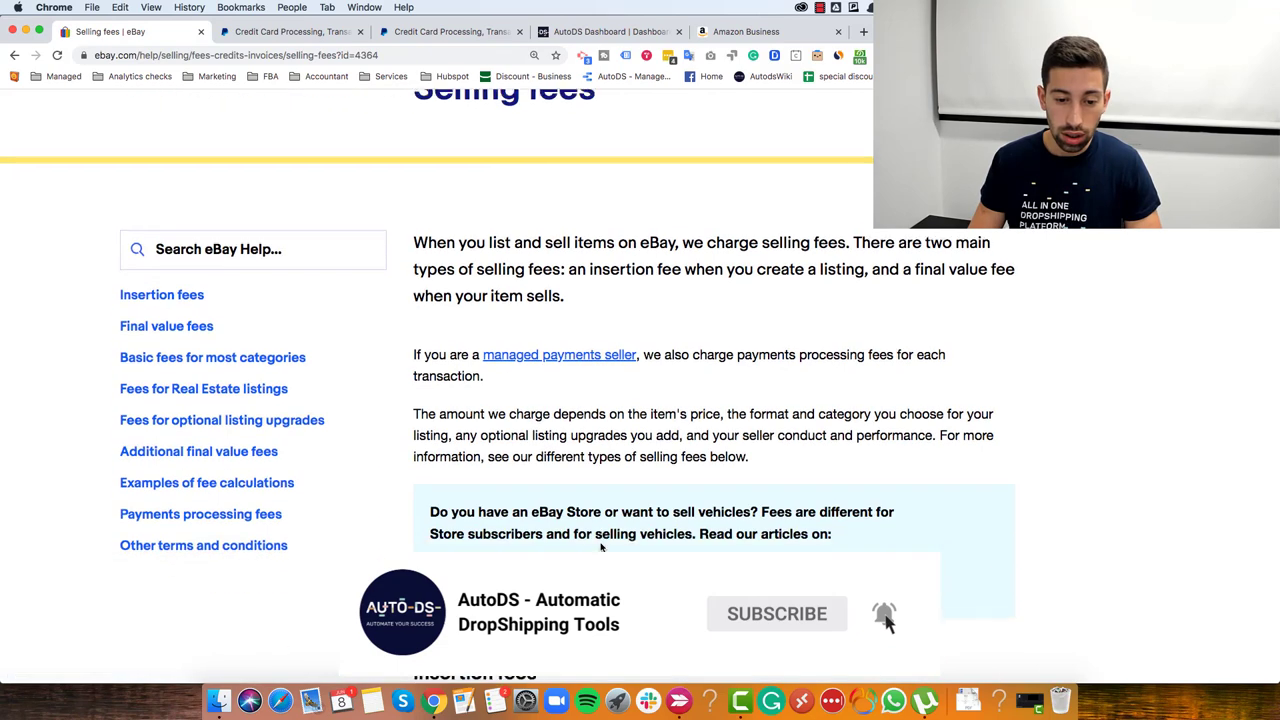
scroll(601, 546, down, 8)
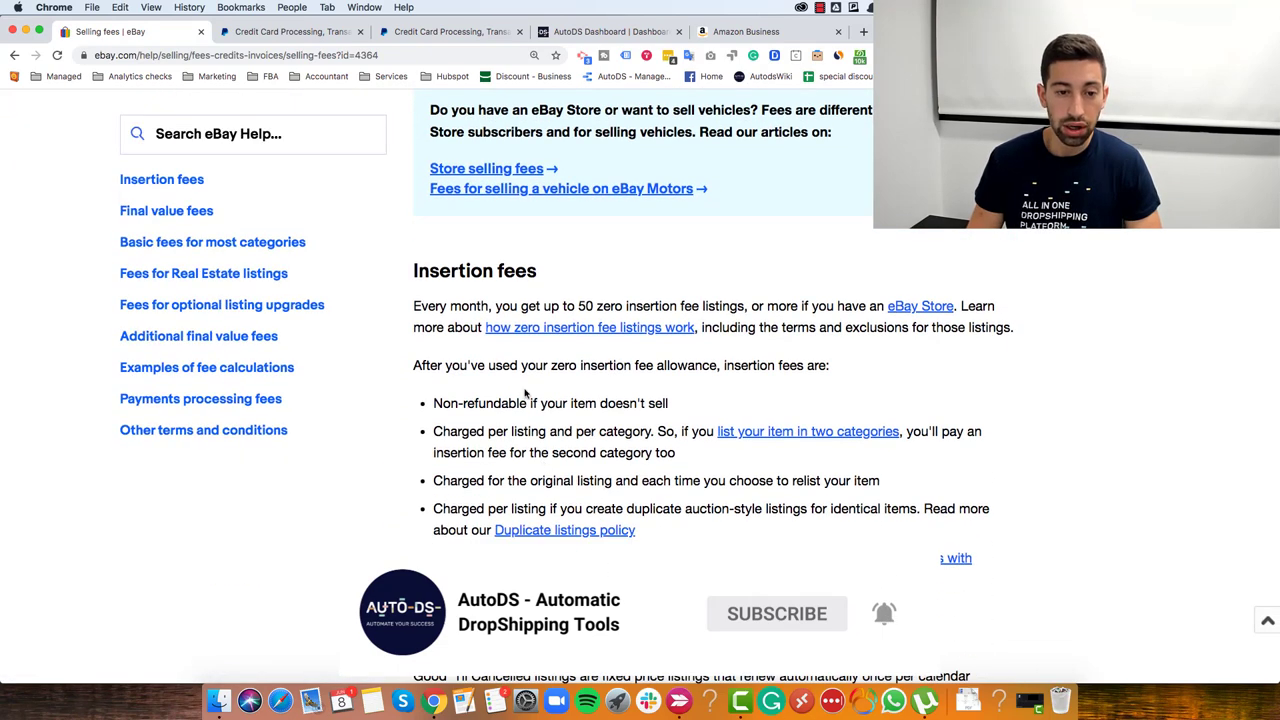
drag(414, 248, 748, 283)
click(430, 245)
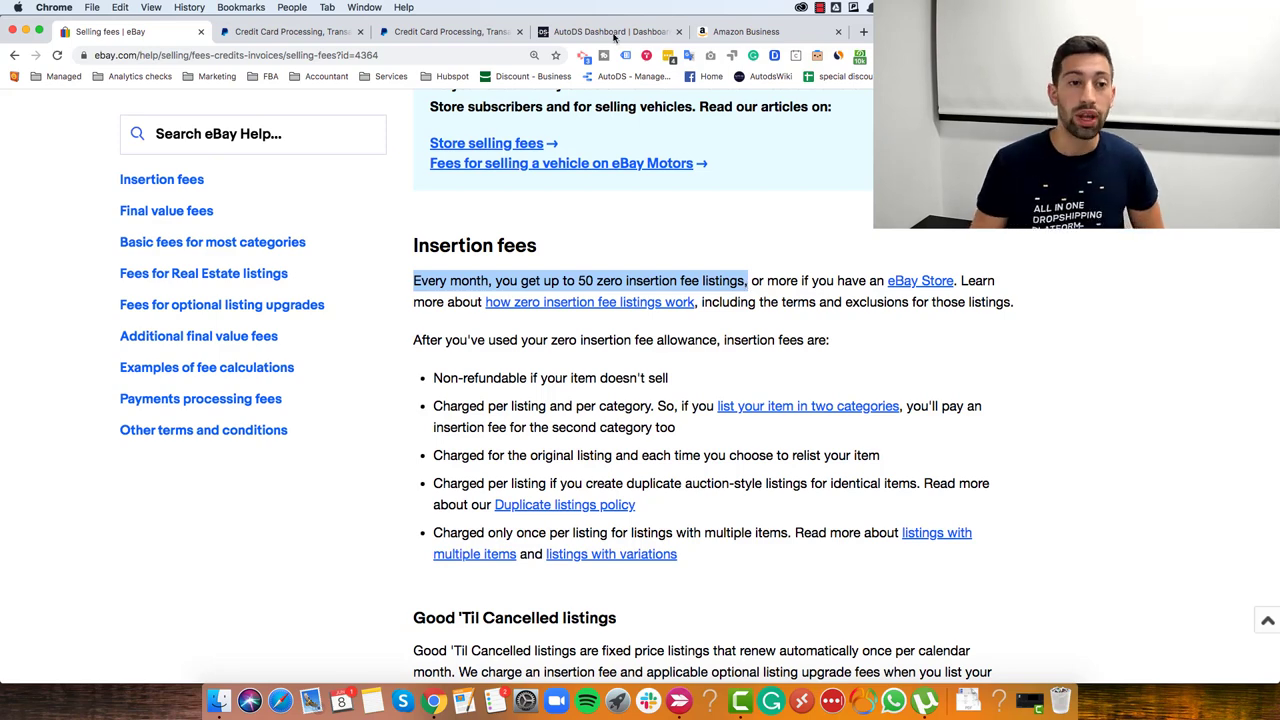
Review PayPal's Standard Transaction Fees and highlight the fee for online transactions in the U.S.
click(345, 31)
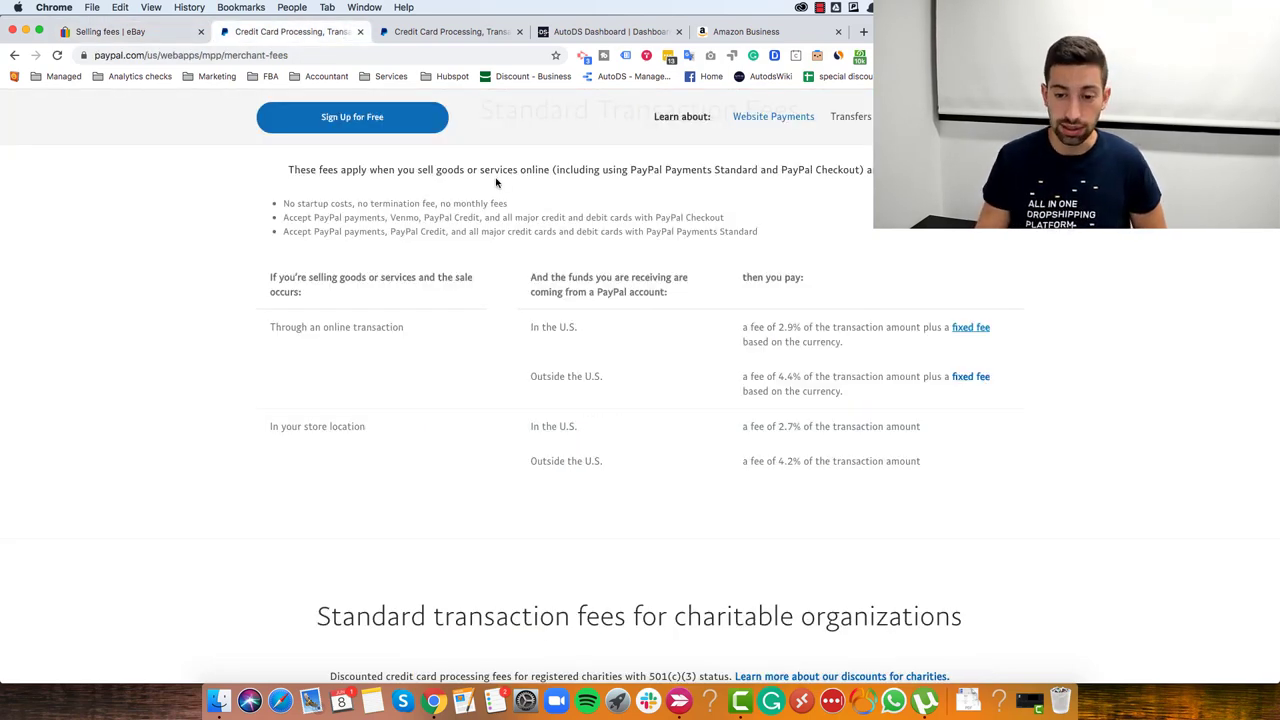
scroll(600, 221, up, 3)
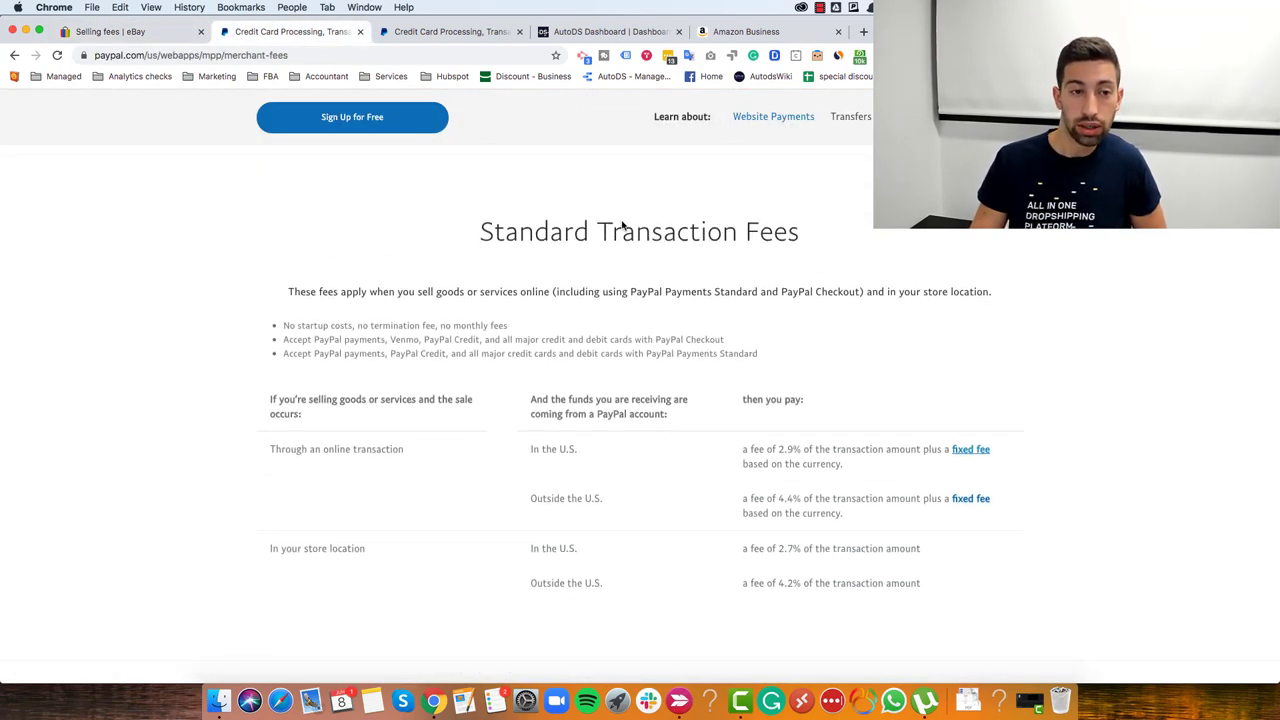
scroll(395, 238, up, 1)
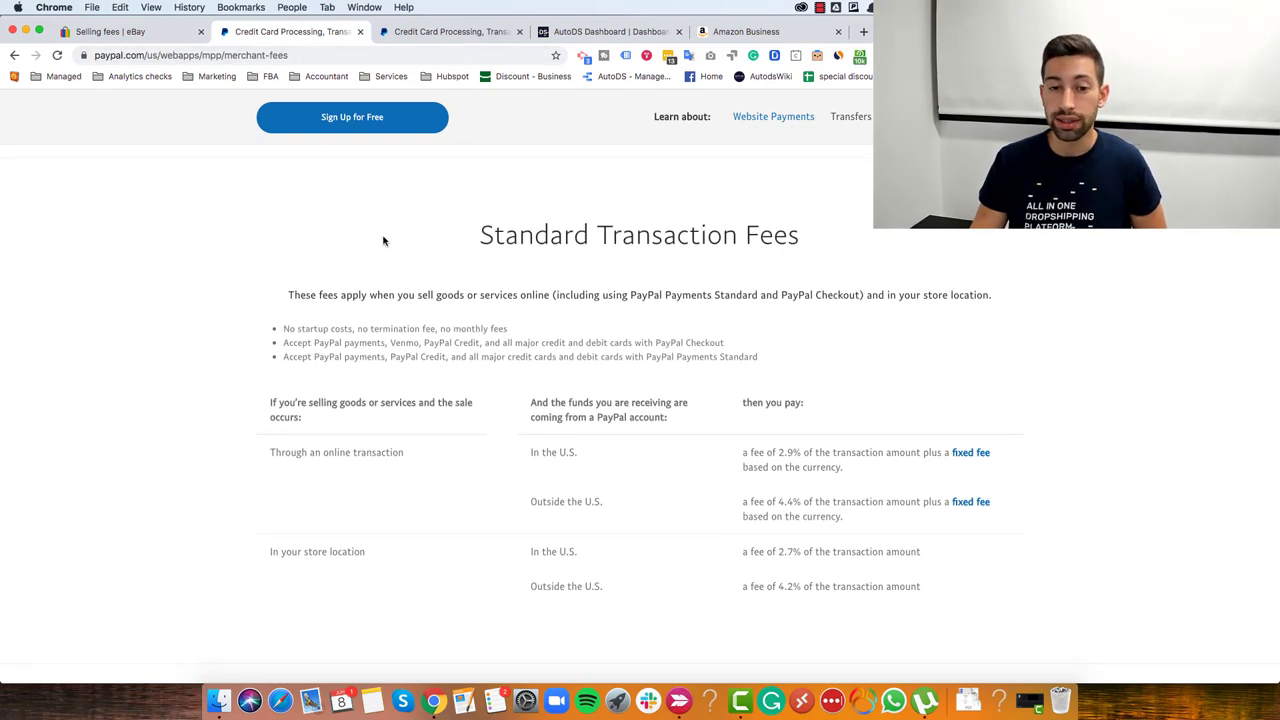
drag(383, 241, 857, 244)
scroll(776, 260, down, 1)
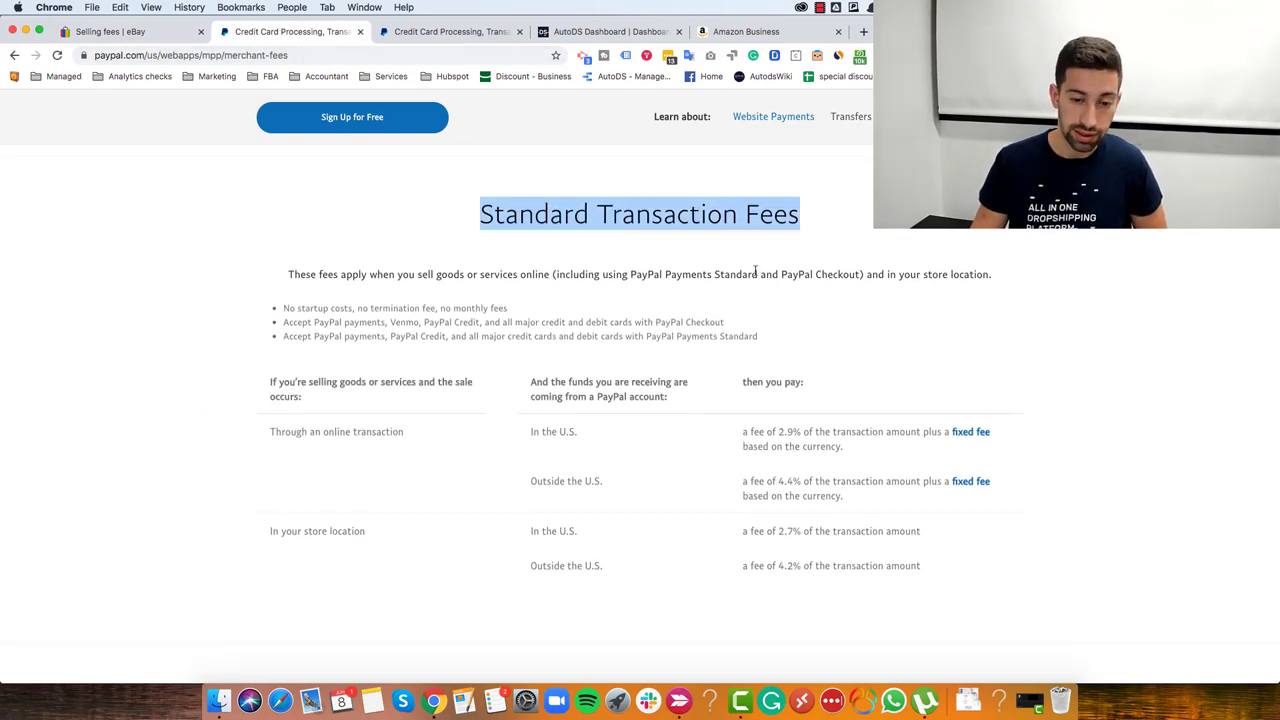
click(755, 271)
drag(860, 449, 740, 437)
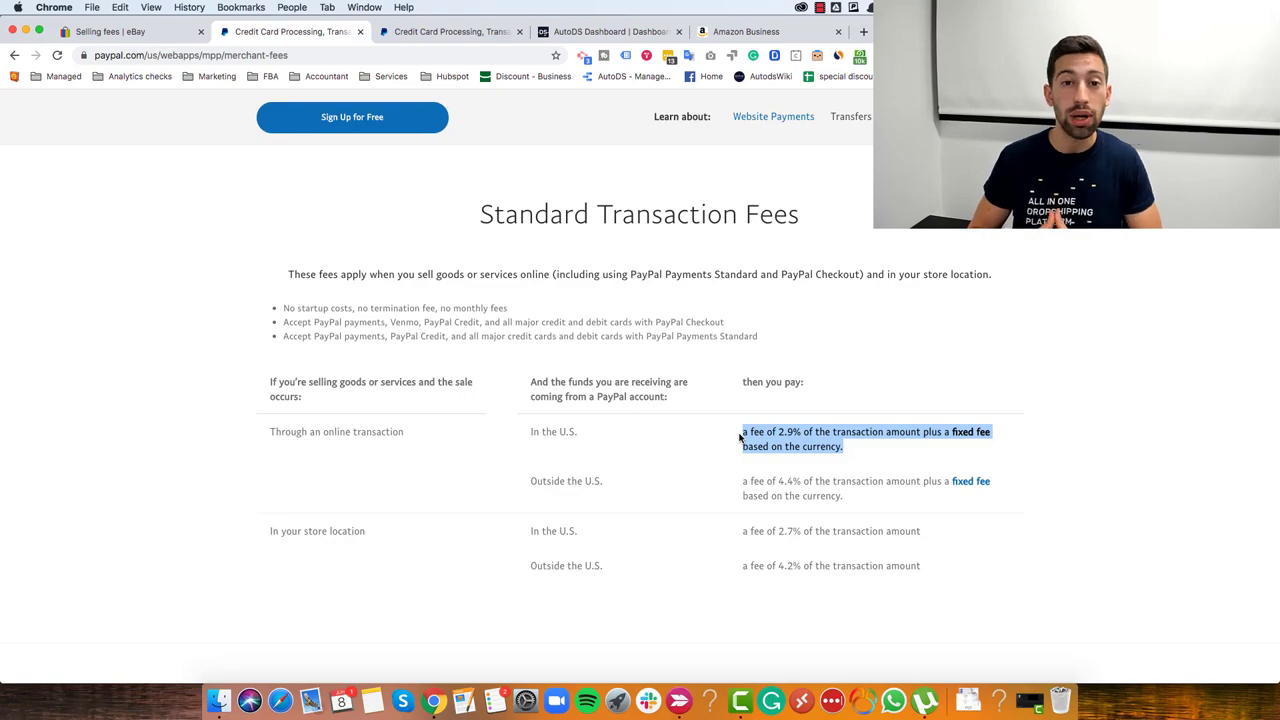
Switch to the Amazon page and open the Neewer 6-inch LED ring light from the browsing history.
click(760, 36)
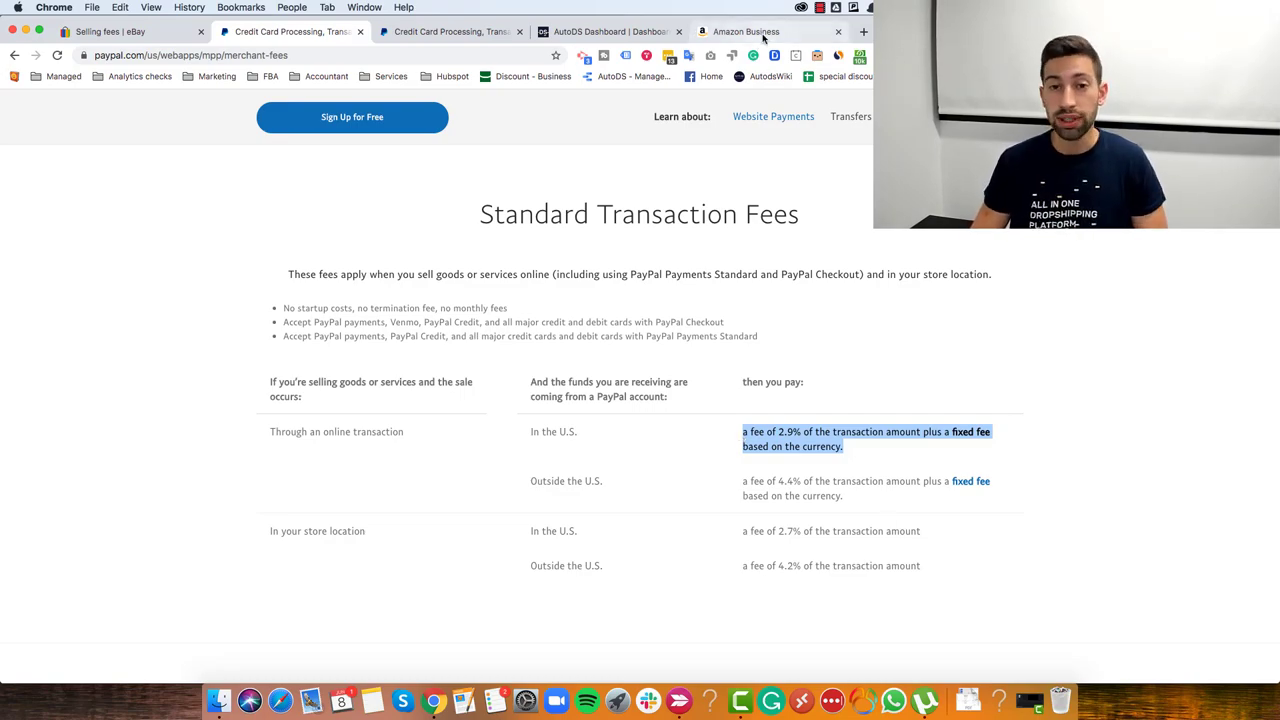
scroll(840, 347, down, 15)
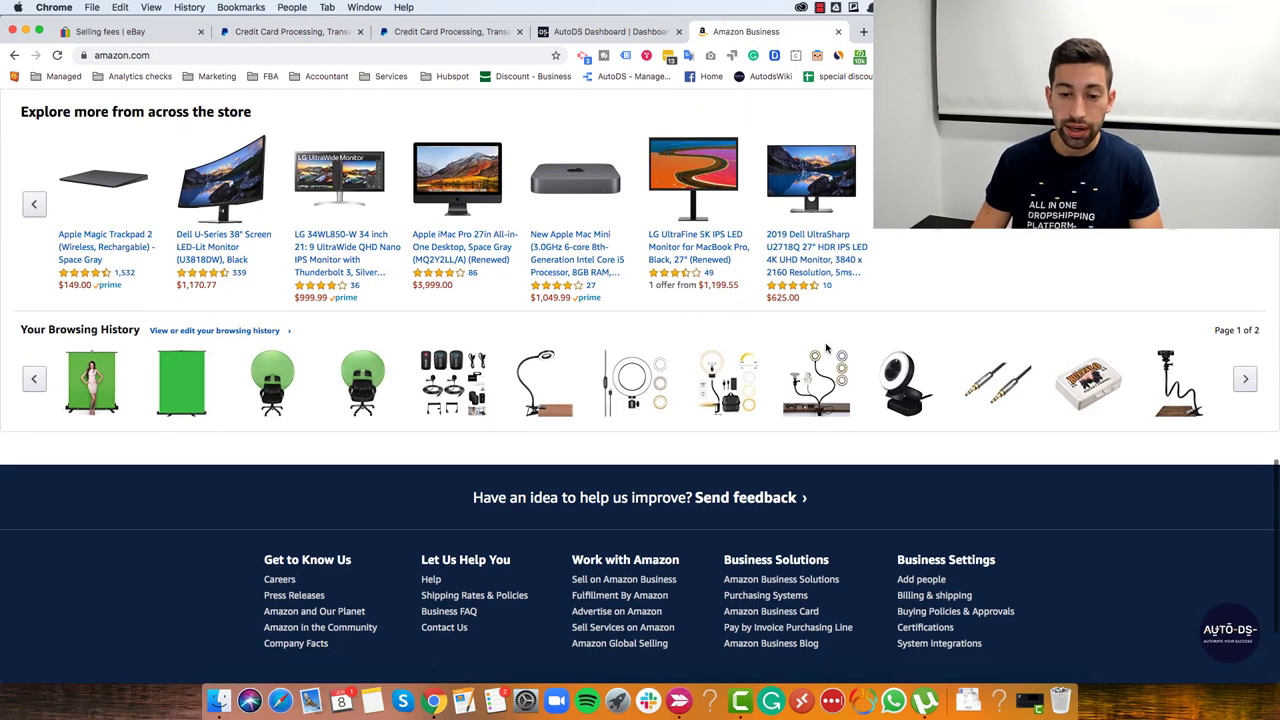
scroll(835, 349, up, 2)
scroll(829, 351, down, 2)
scroll(880, 420, up, 2)
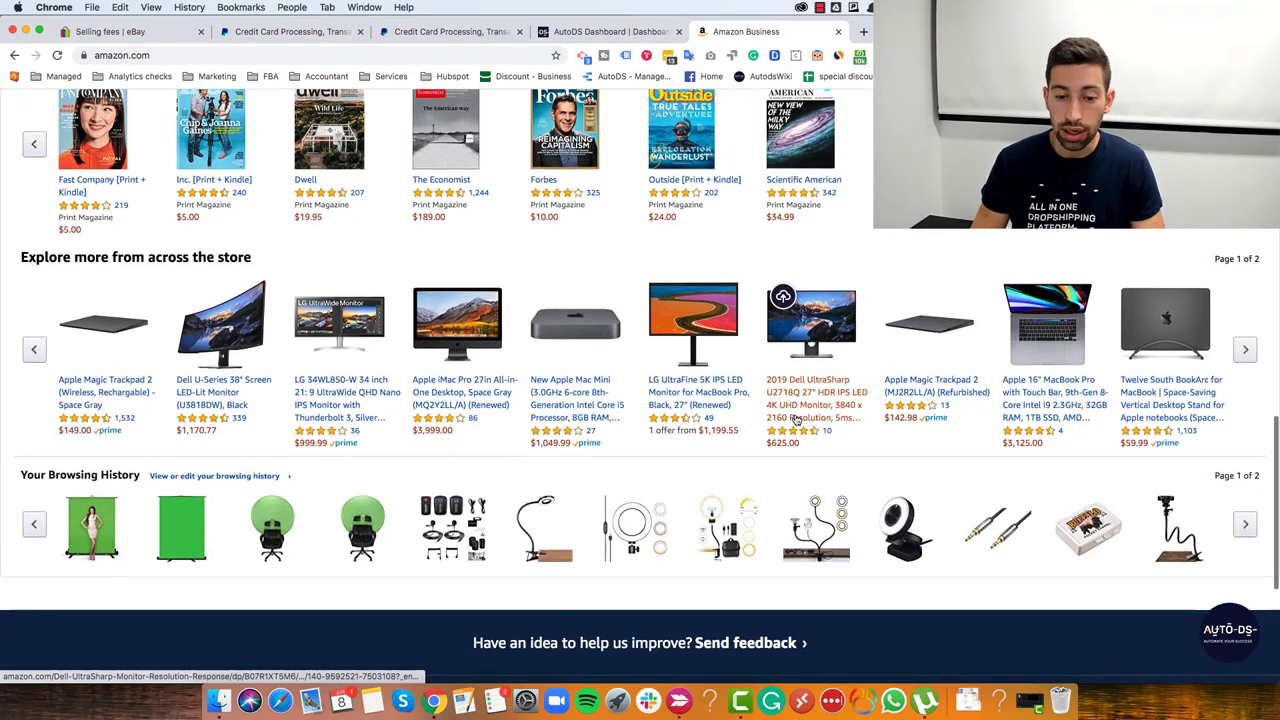
scroll(964, 524, down, 1)
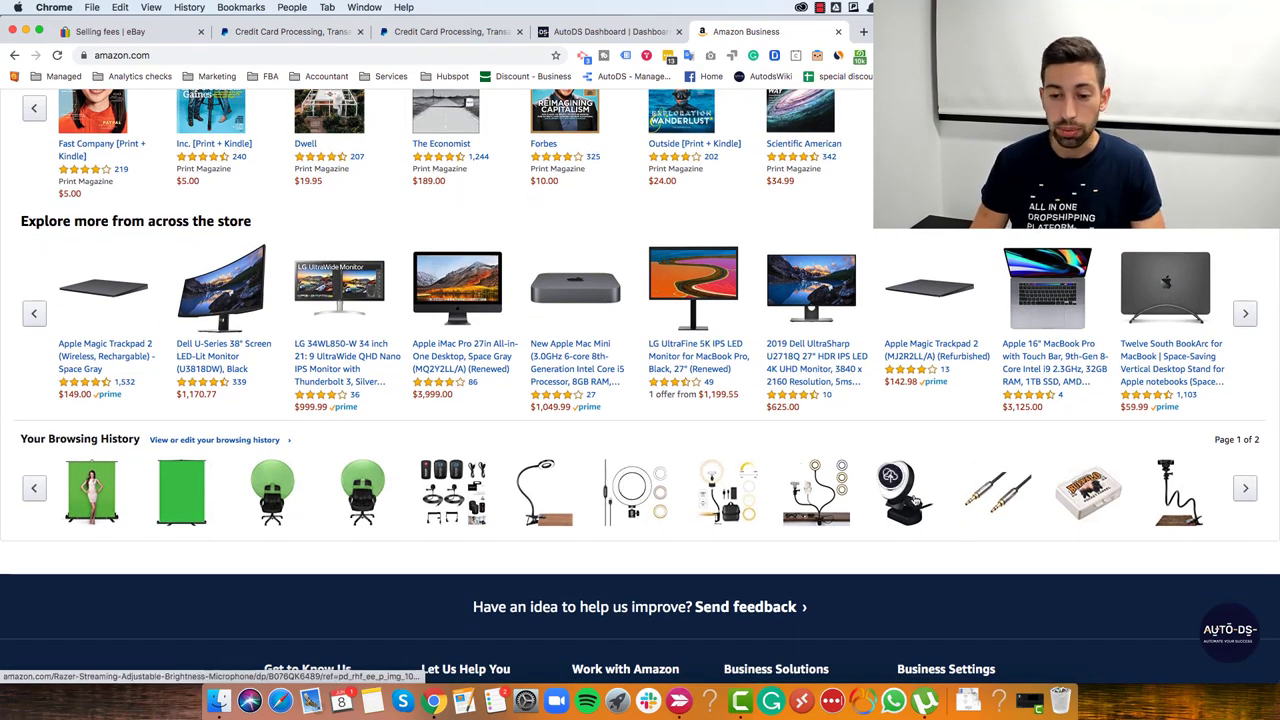
click(628, 490)
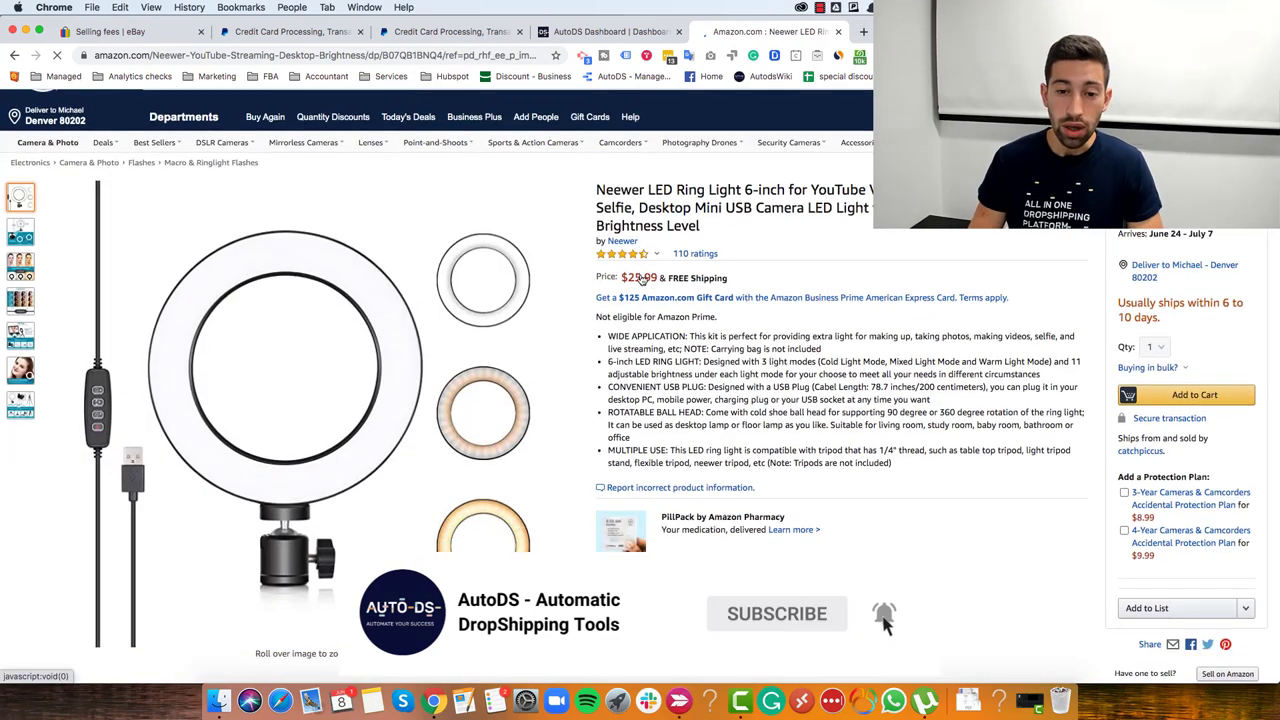
Highlight the ring light's full product title, then clear the selection.
drag(802, 268, 596, 220)
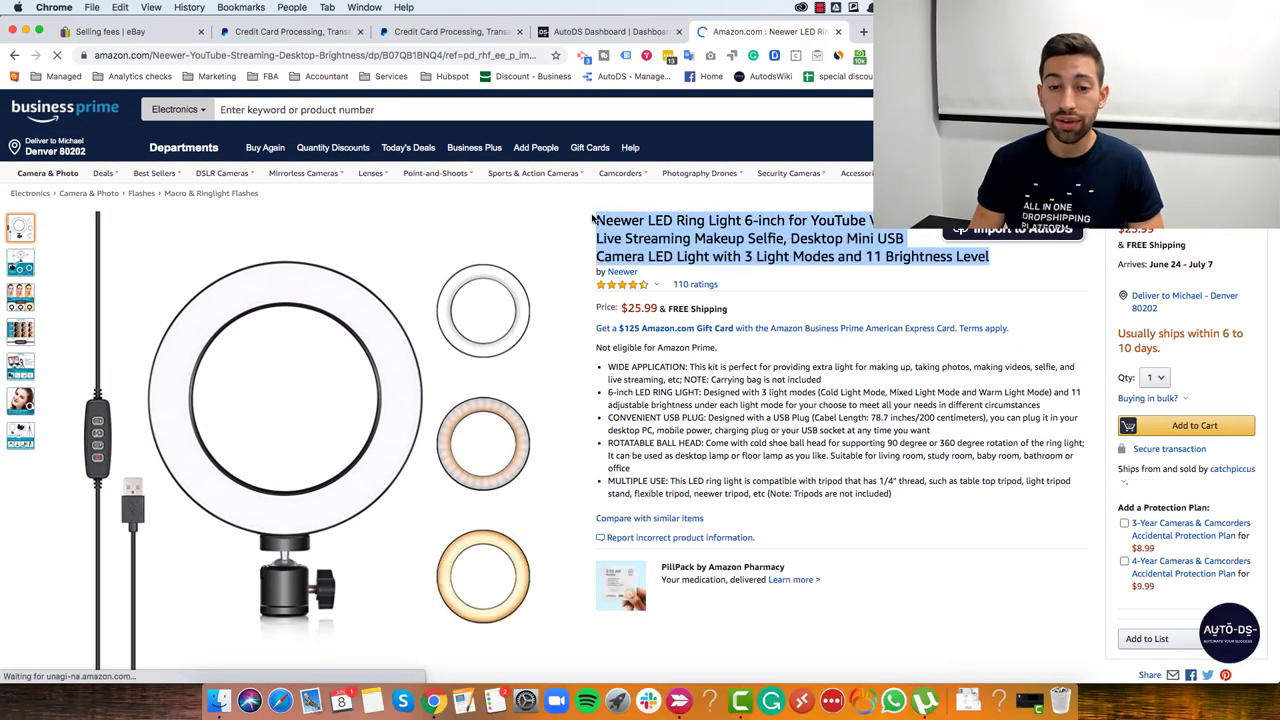
click(628, 237)
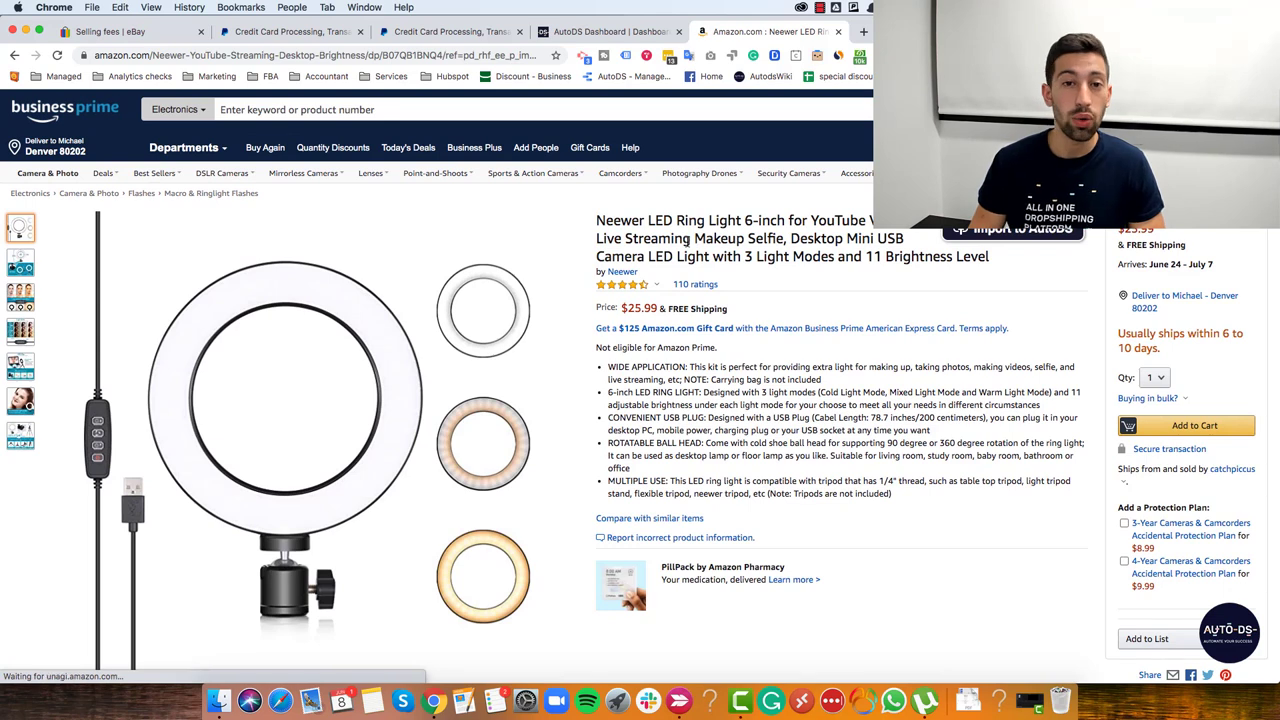
triple_click(620, 221)
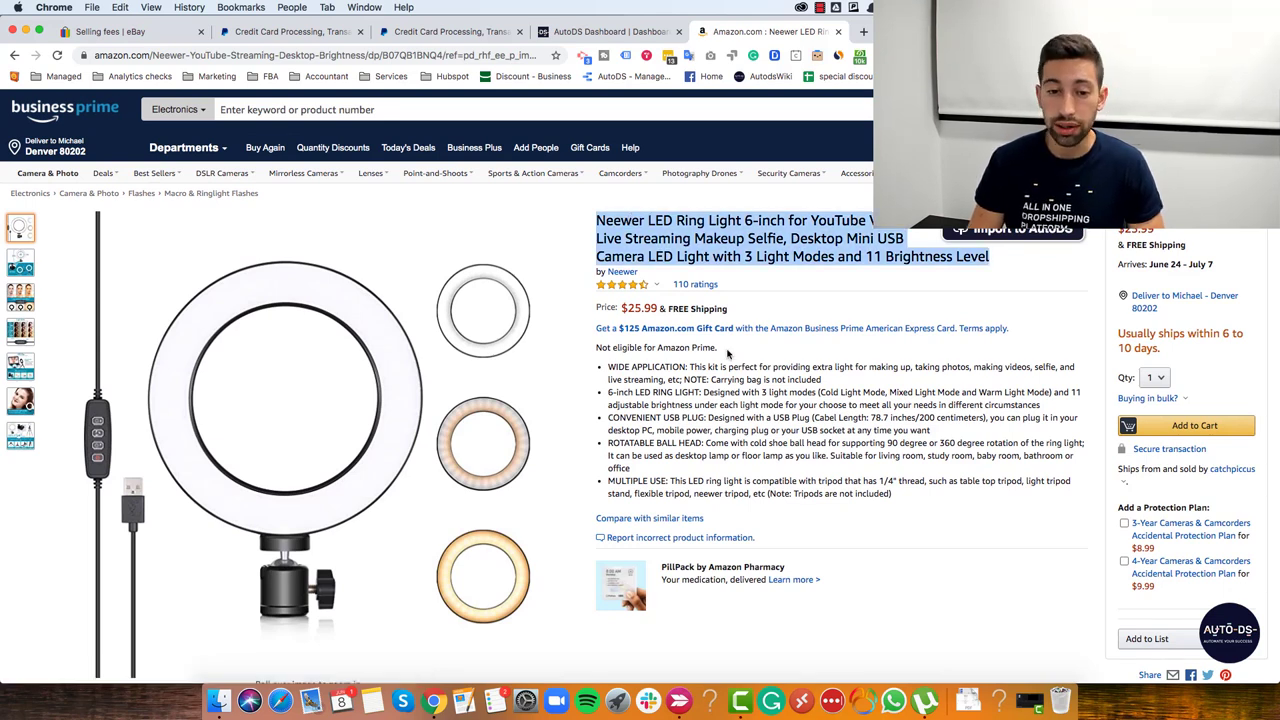
click(879, 555)
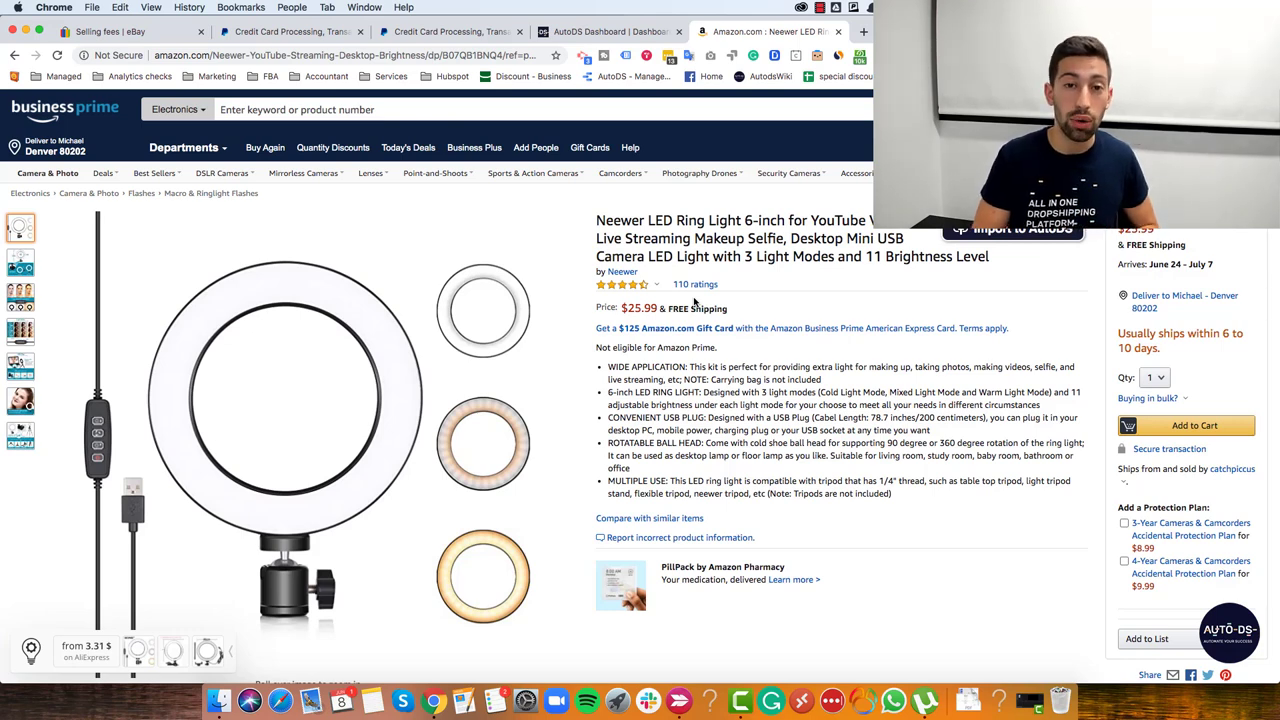
Copy the web address of the ring light's Amazon product page.
key(super+l)
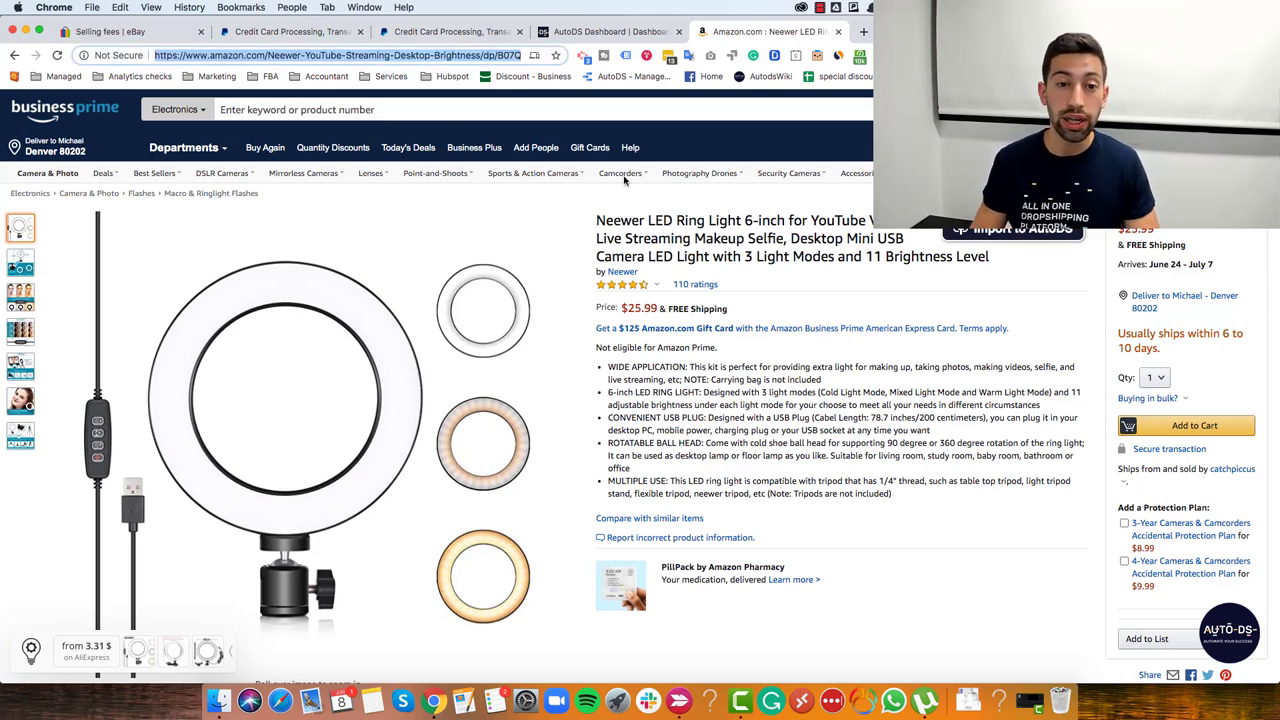
key(super+c)
mouse_move(606, 181)
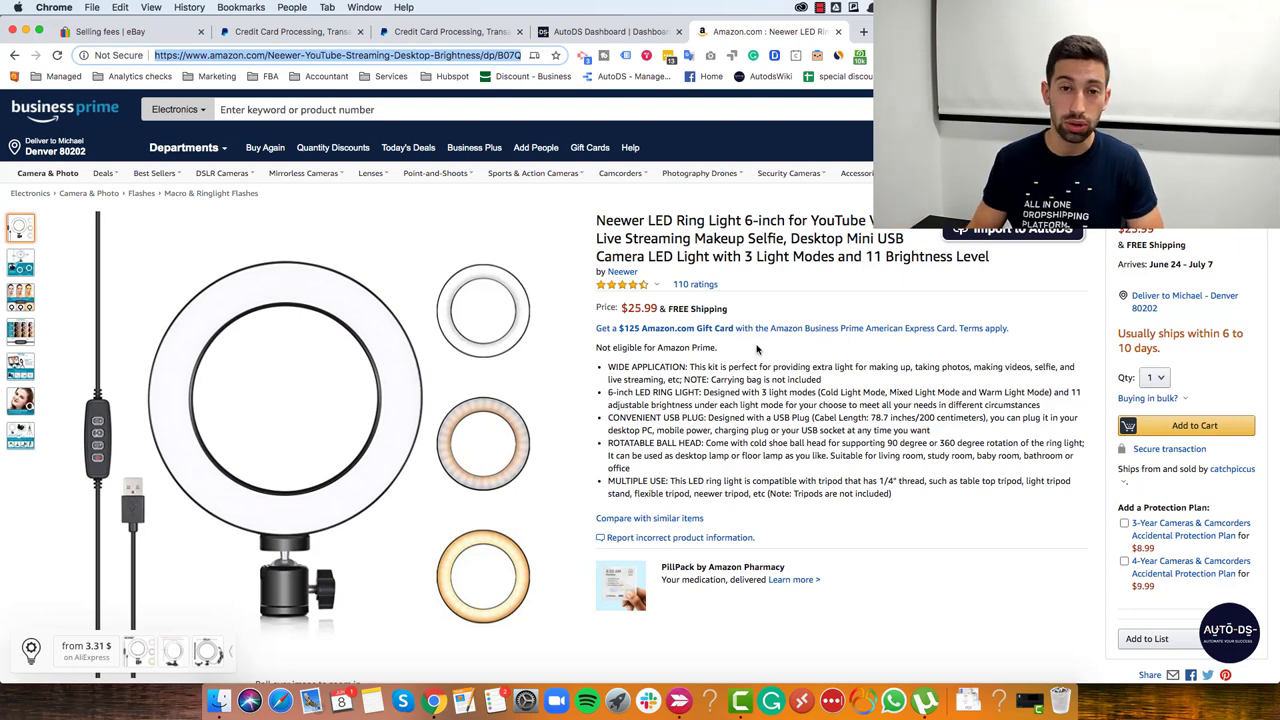
In the AutoDS Uploader, paste the copied Amazon link as the product ID, grab its details and continue past the brand restriction.
click(640, 34)
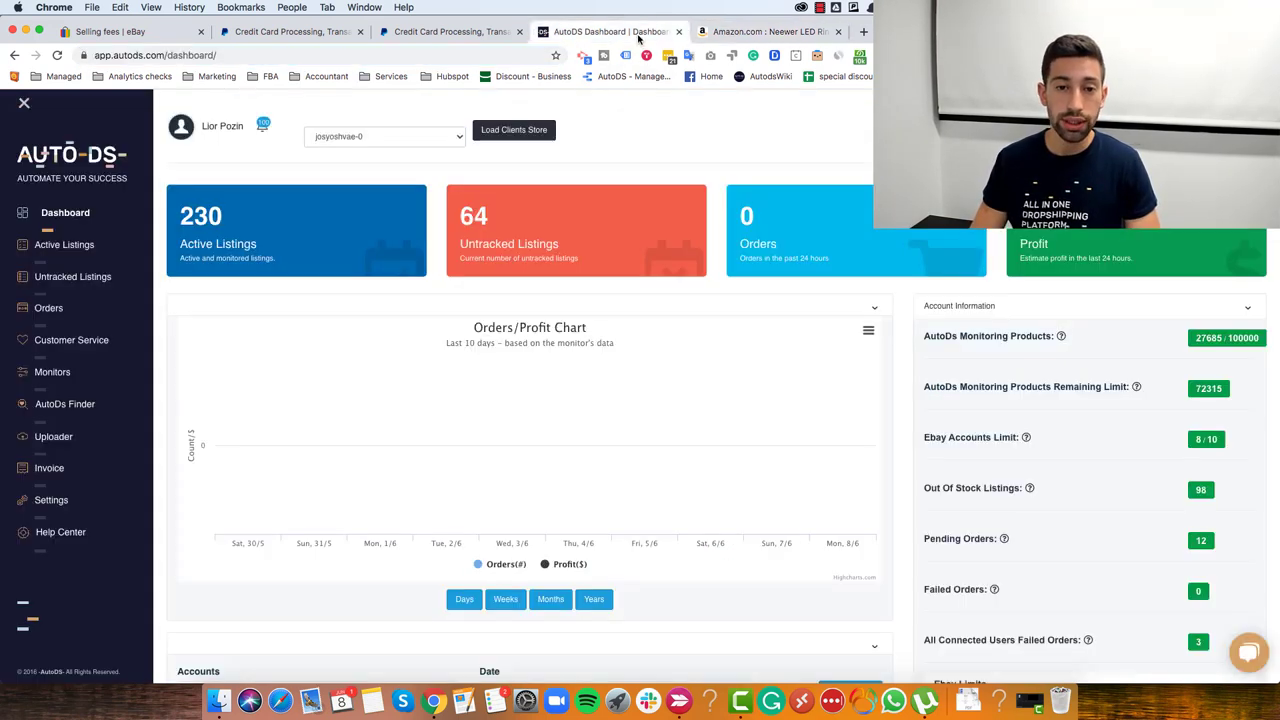
click(71, 451)
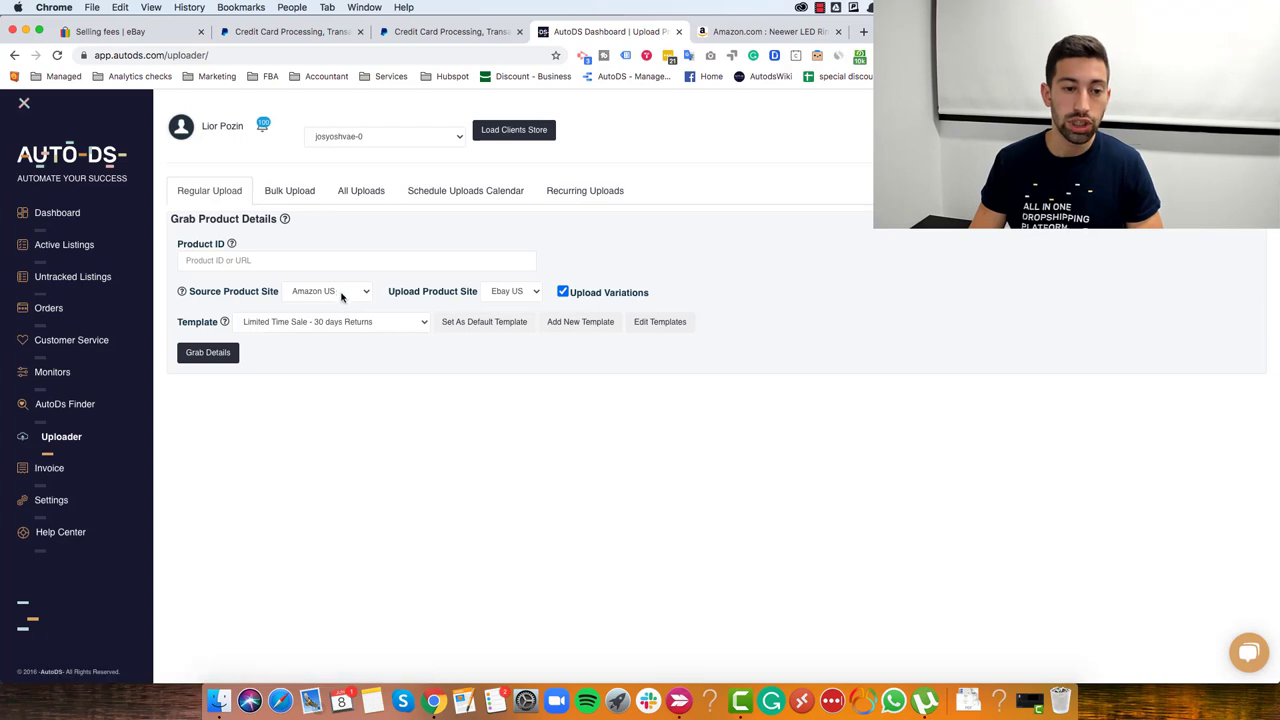
click(345, 260)
key(cmd+v)
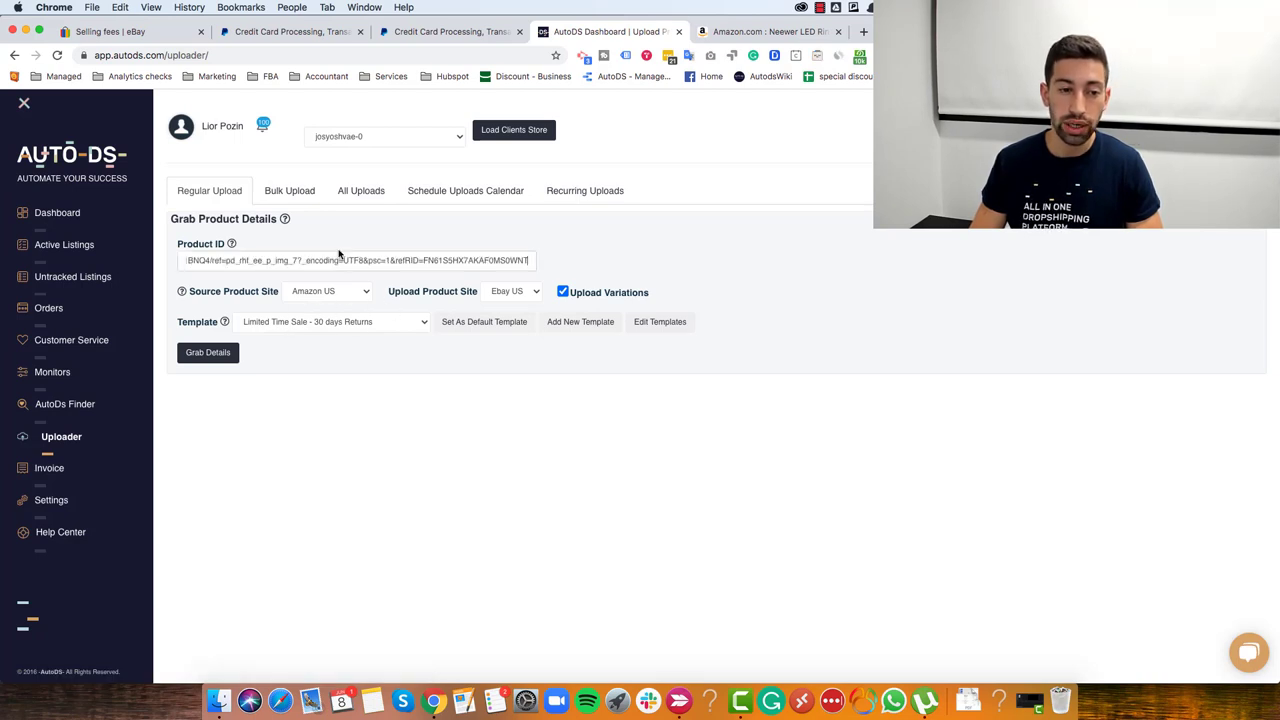
click(225, 358)
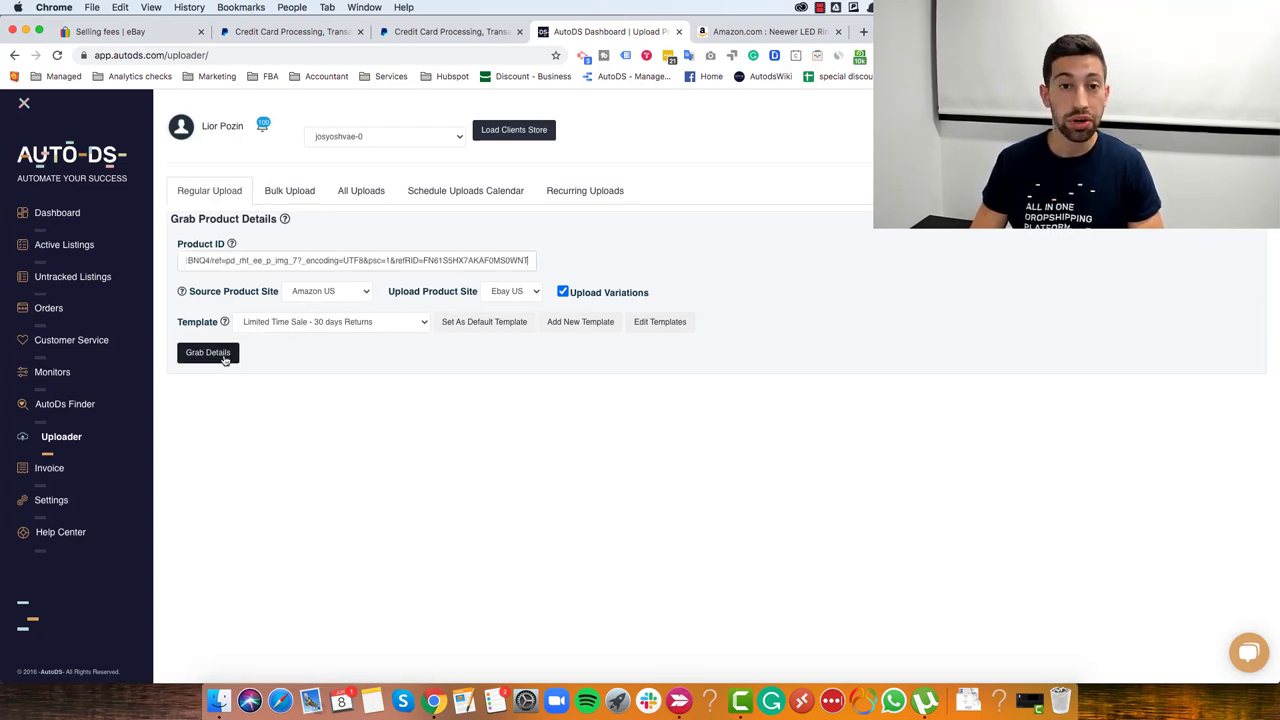
click(208, 352)
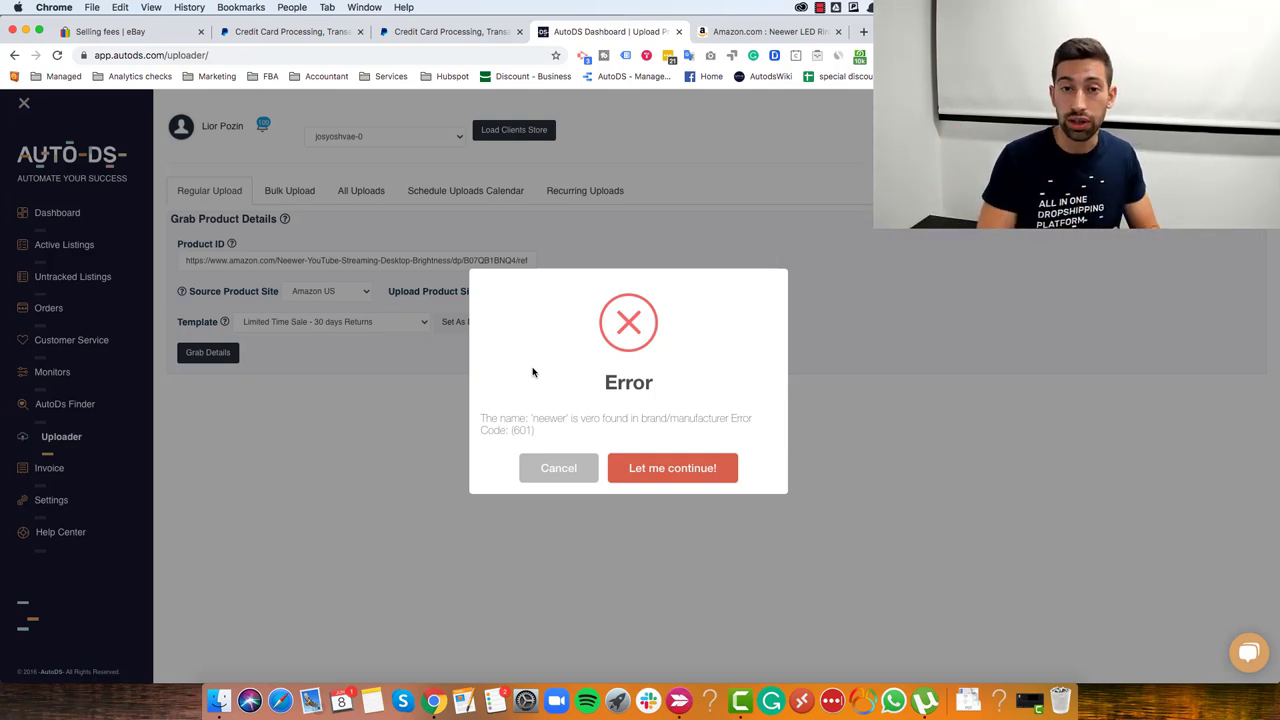
click(716, 477)
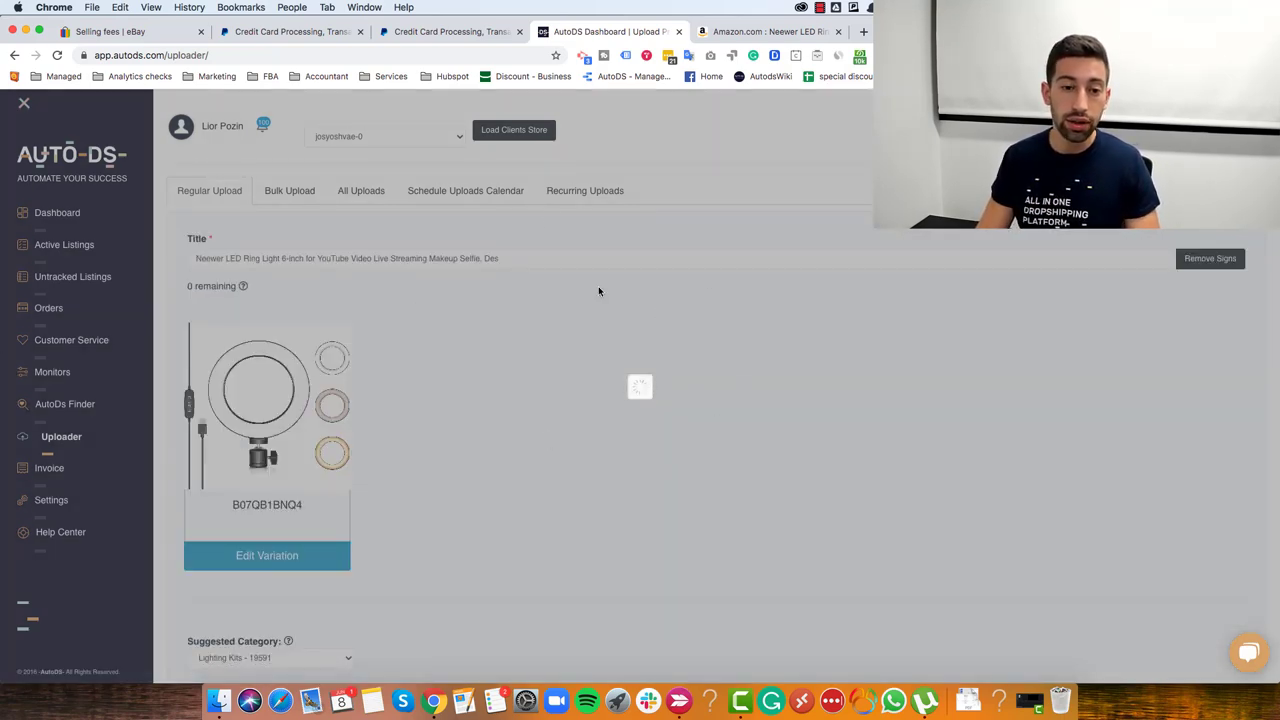
Expand the editing fields of the ring light variation and highlight its Break Even value.
scroll(314, 488, down, 2)
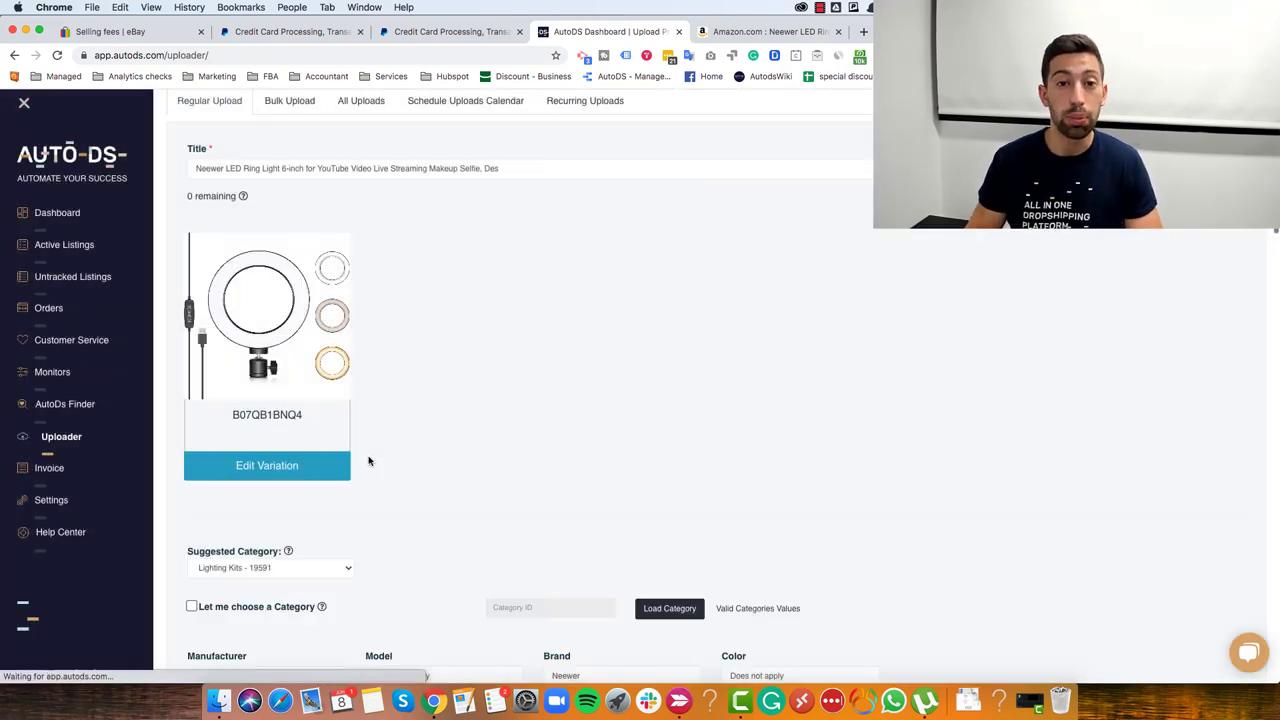
click(318, 468)
scroll(320, 471, down, 3)
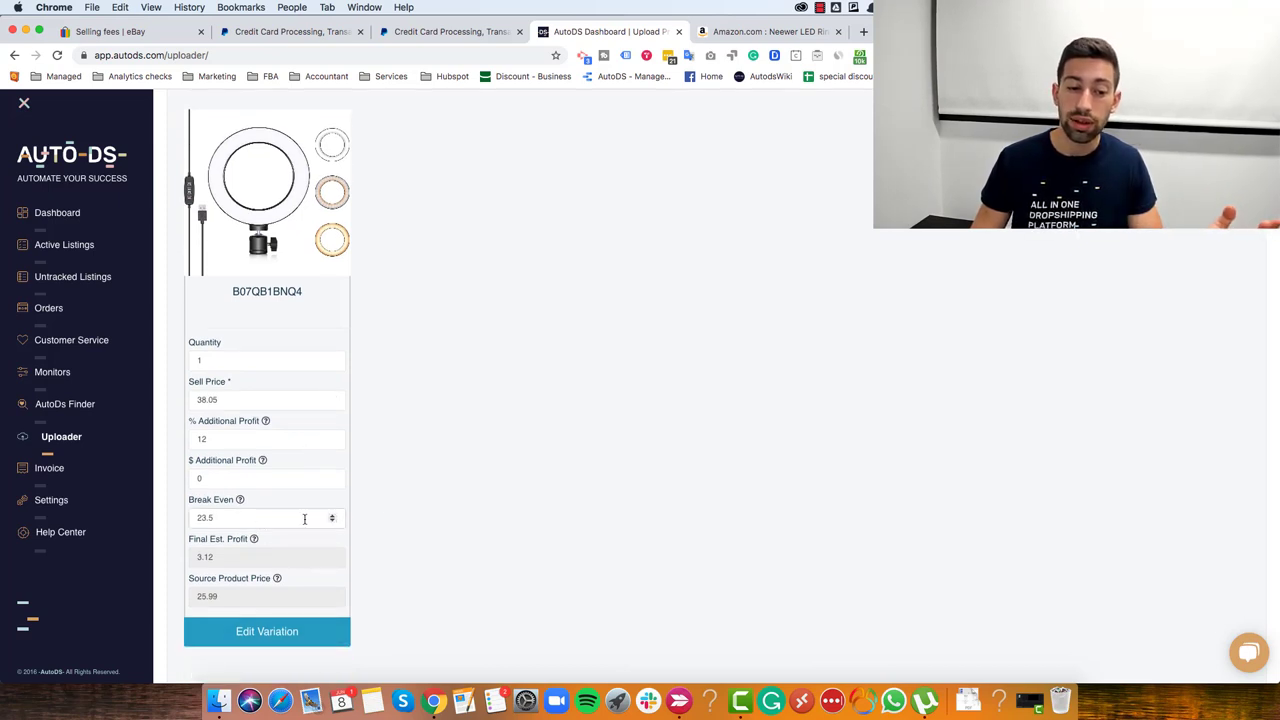
drag(226, 517, 185, 518)
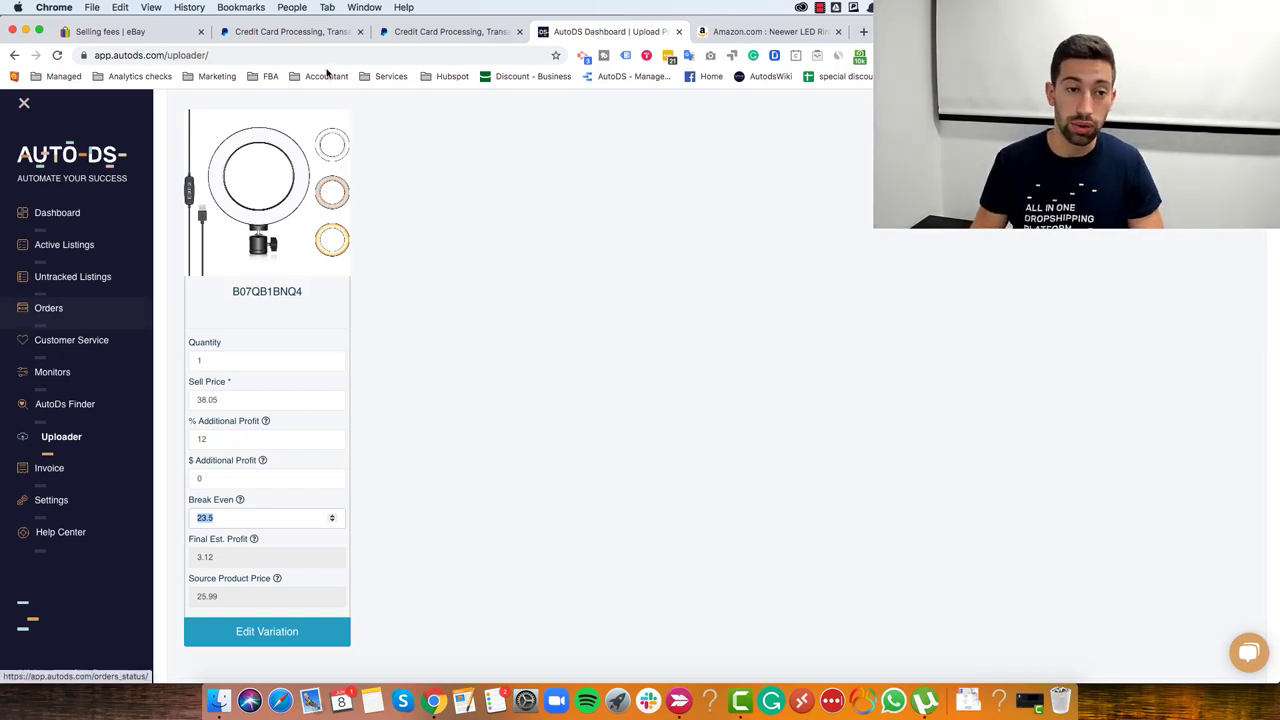
Highlight PayPal's percentage rate for online U.S. transactions and return to eBay's Selling fees page.
click(322, 33)
click(785, 432)
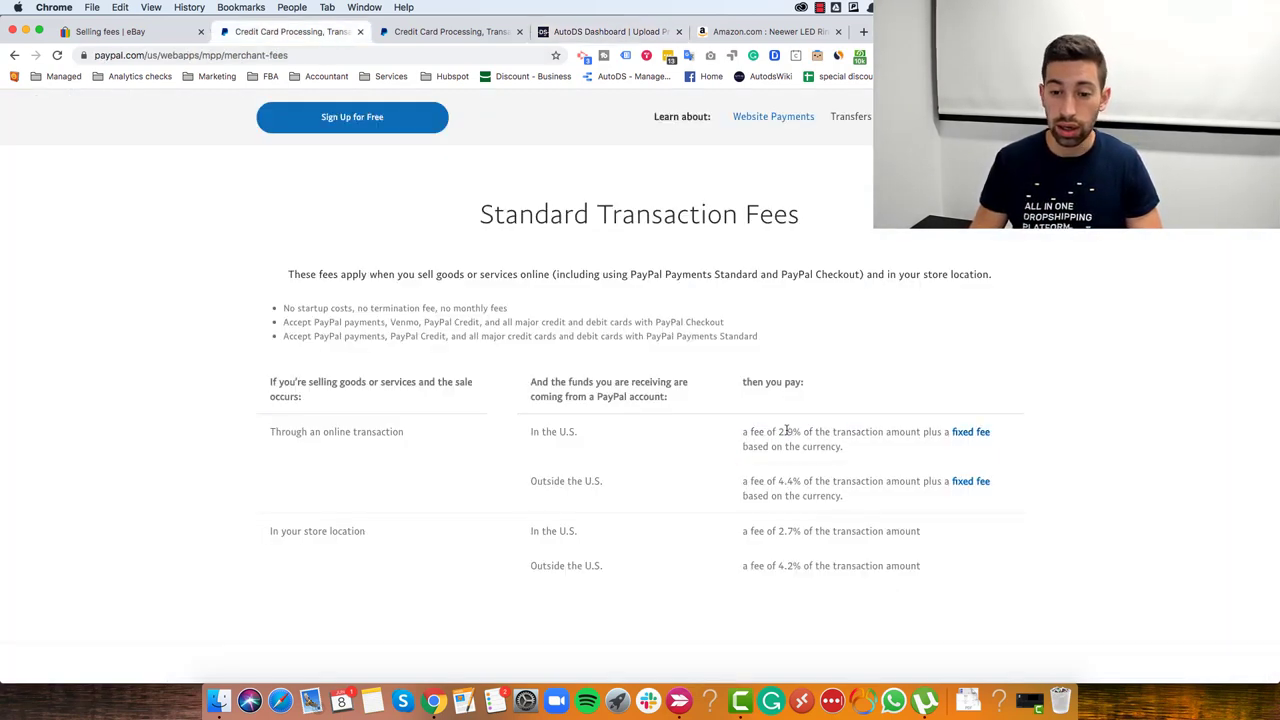
drag(778, 432, 802, 432)
click(157, 35)
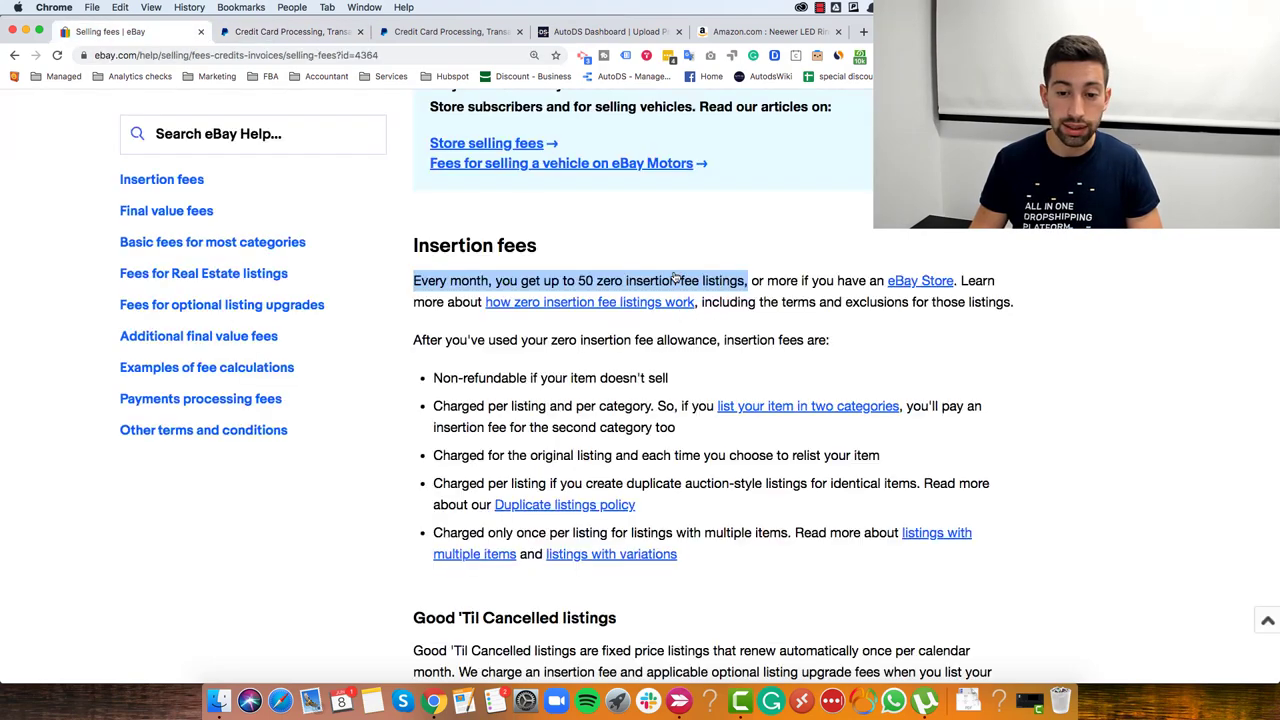
Set the Break Even percentage of the ring light variation in the AutoDS Uploader to 14.
click(615, 32)
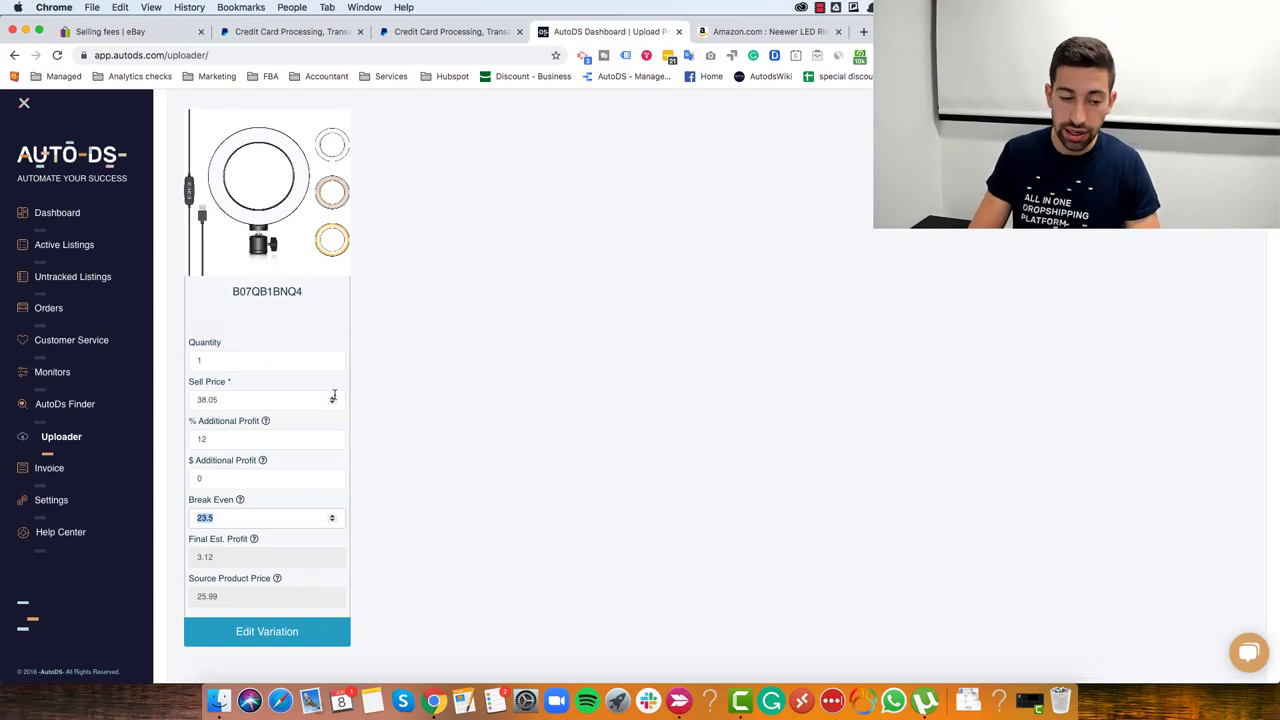
key(BackSpace)
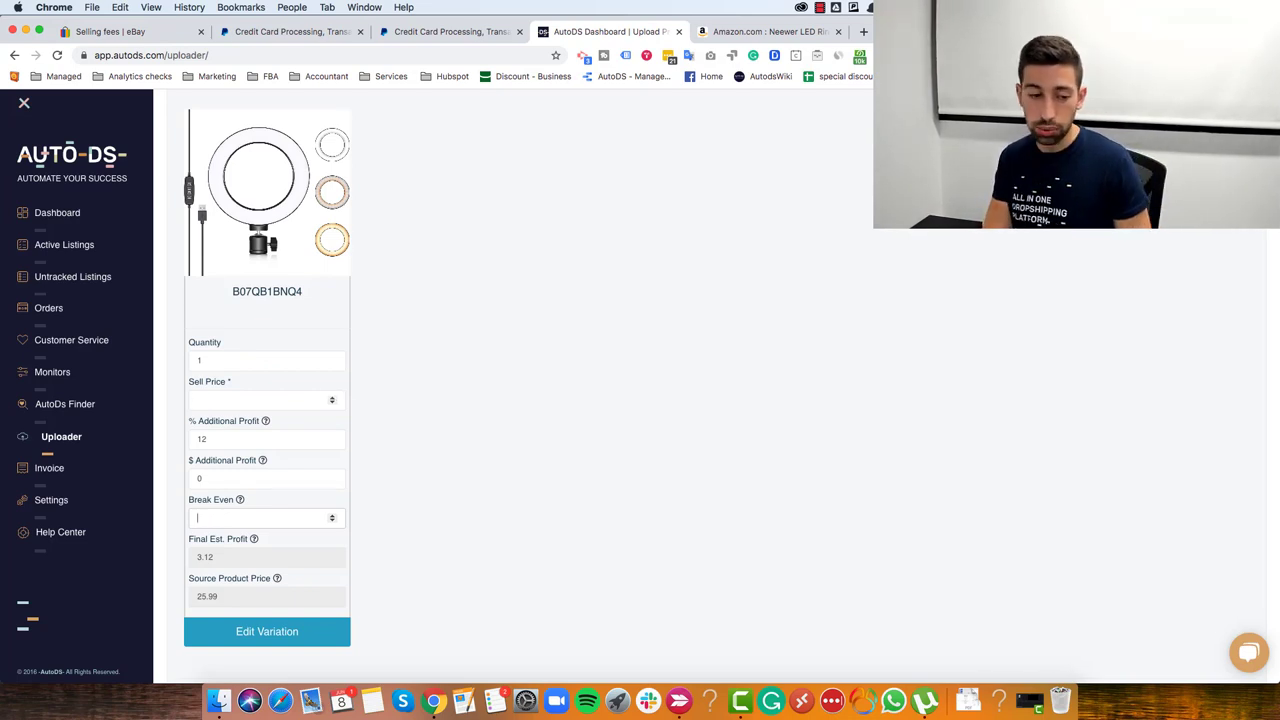
text(14)
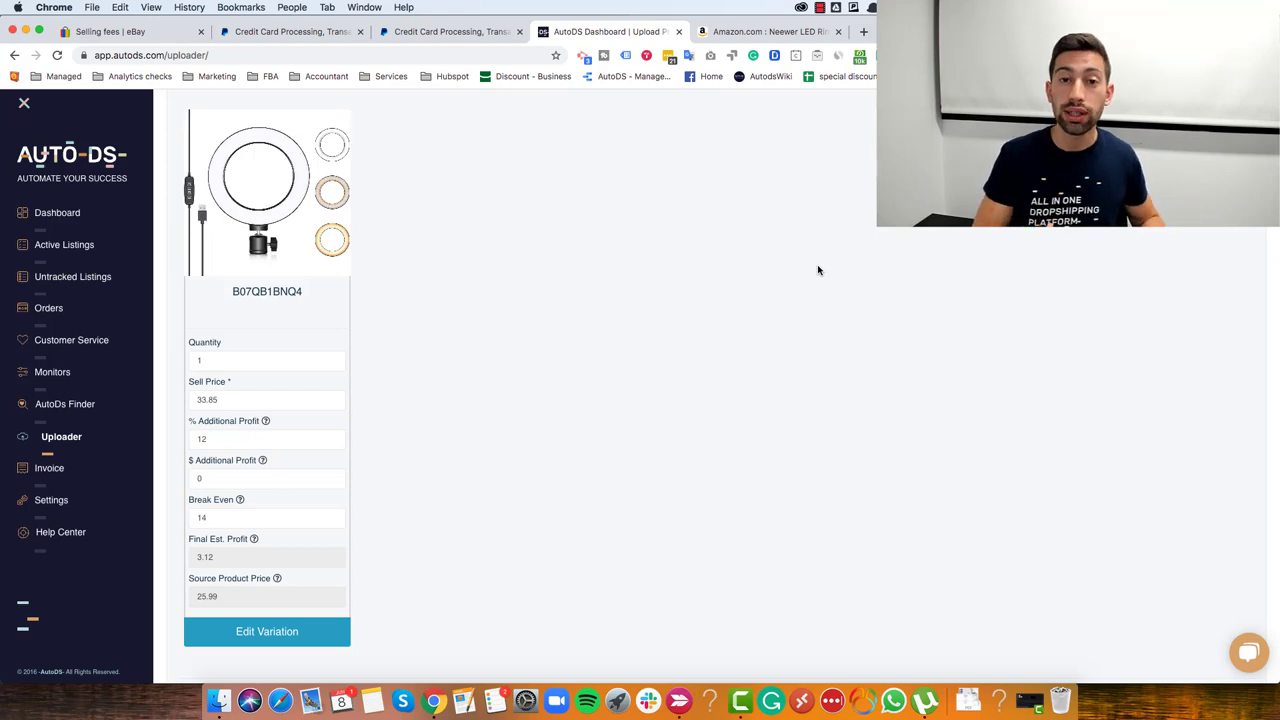
Highlight the ring light's price and shipping line on its Amazon page and return to the AutoDS Uploader.
click(790, 36)
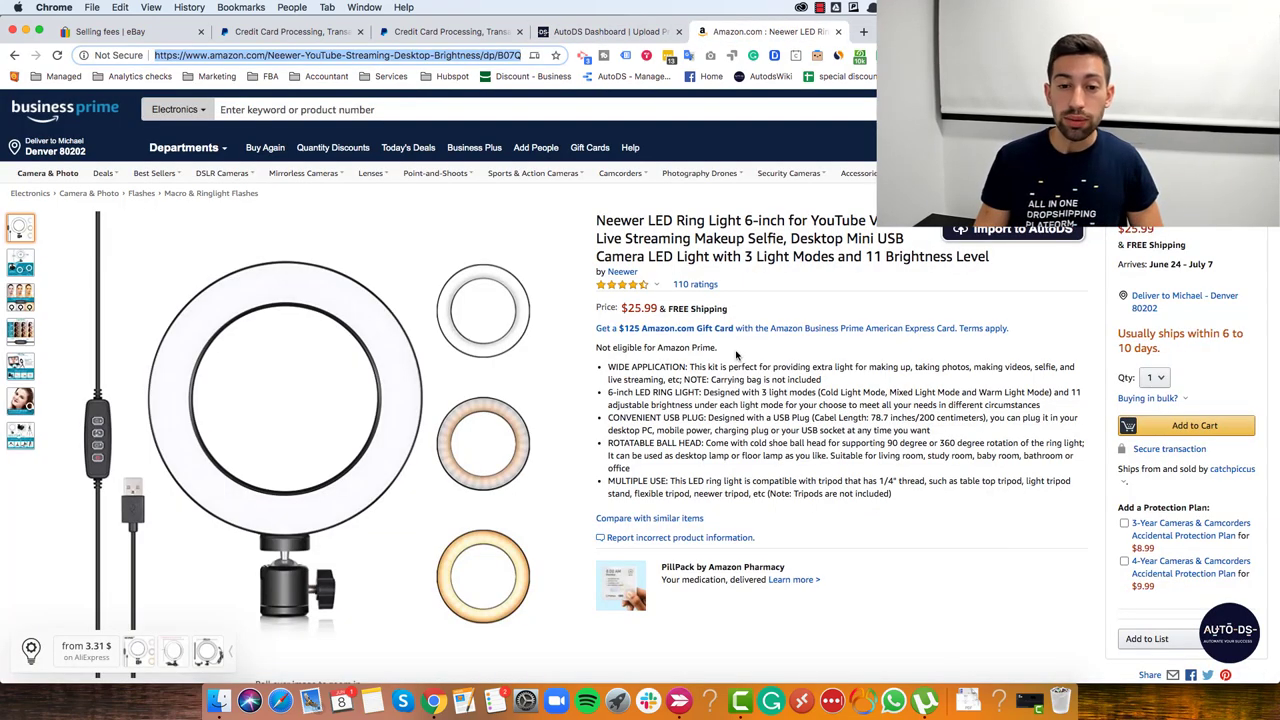
drag(728, 312, 596, 312)
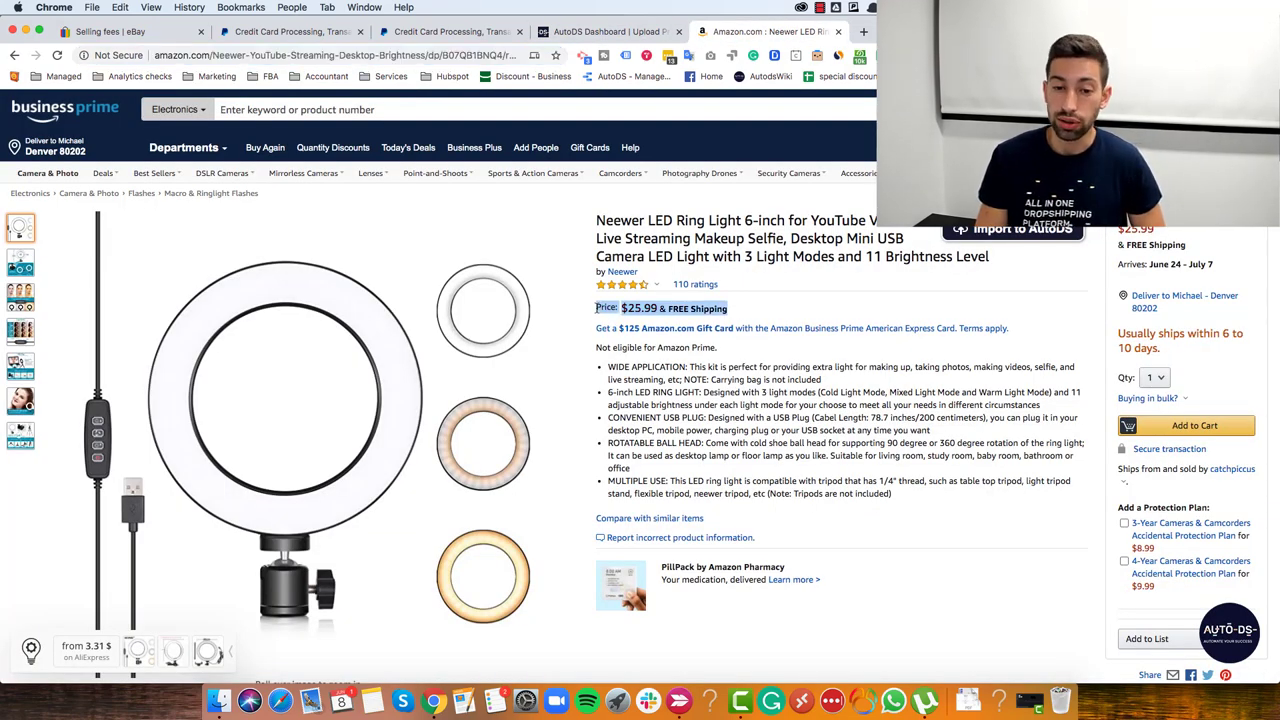
click(660, 305)
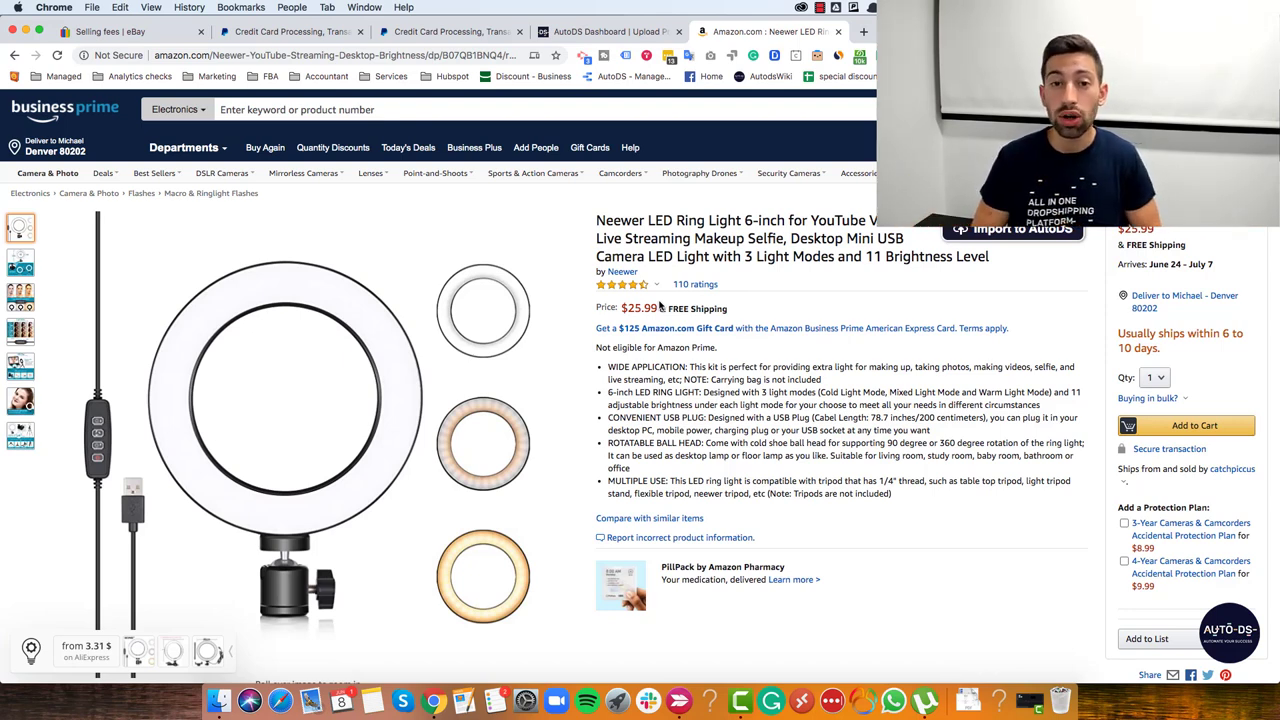
key(ctrl+shift+Tab)
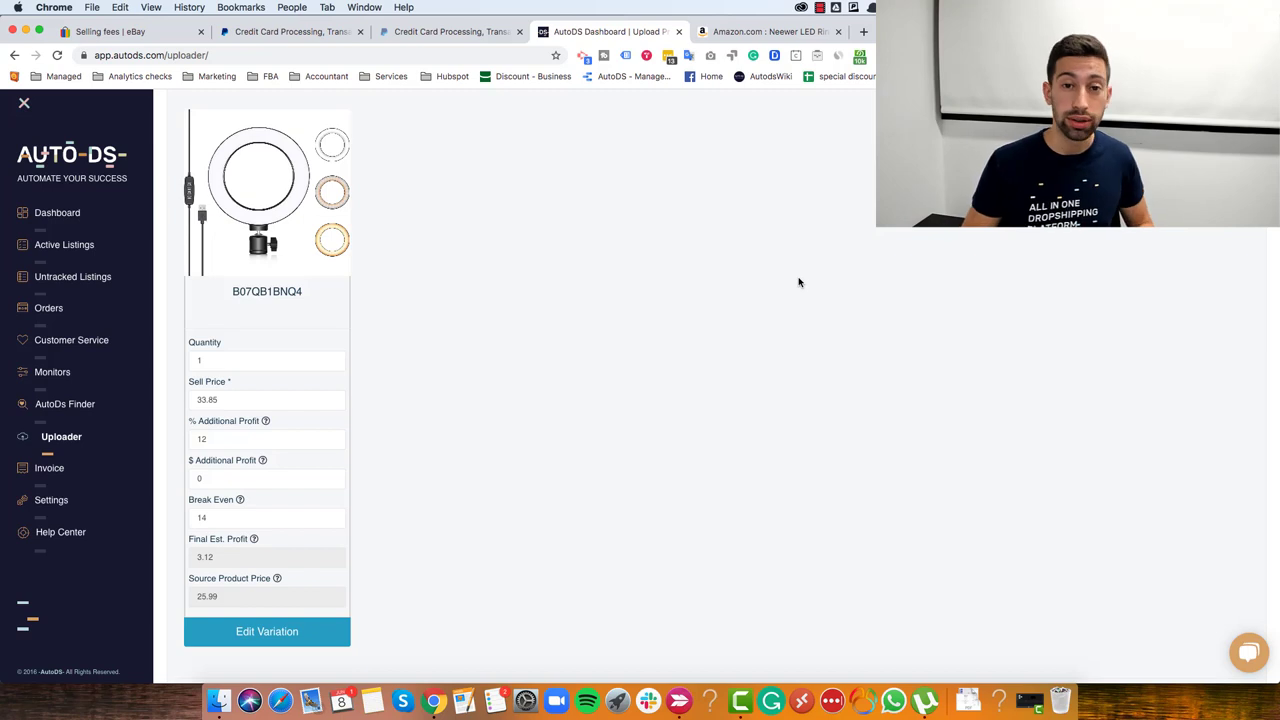
Open the AutoDS Finder and view its available source sites, keeping Amazon US selected.
click(100, 405)
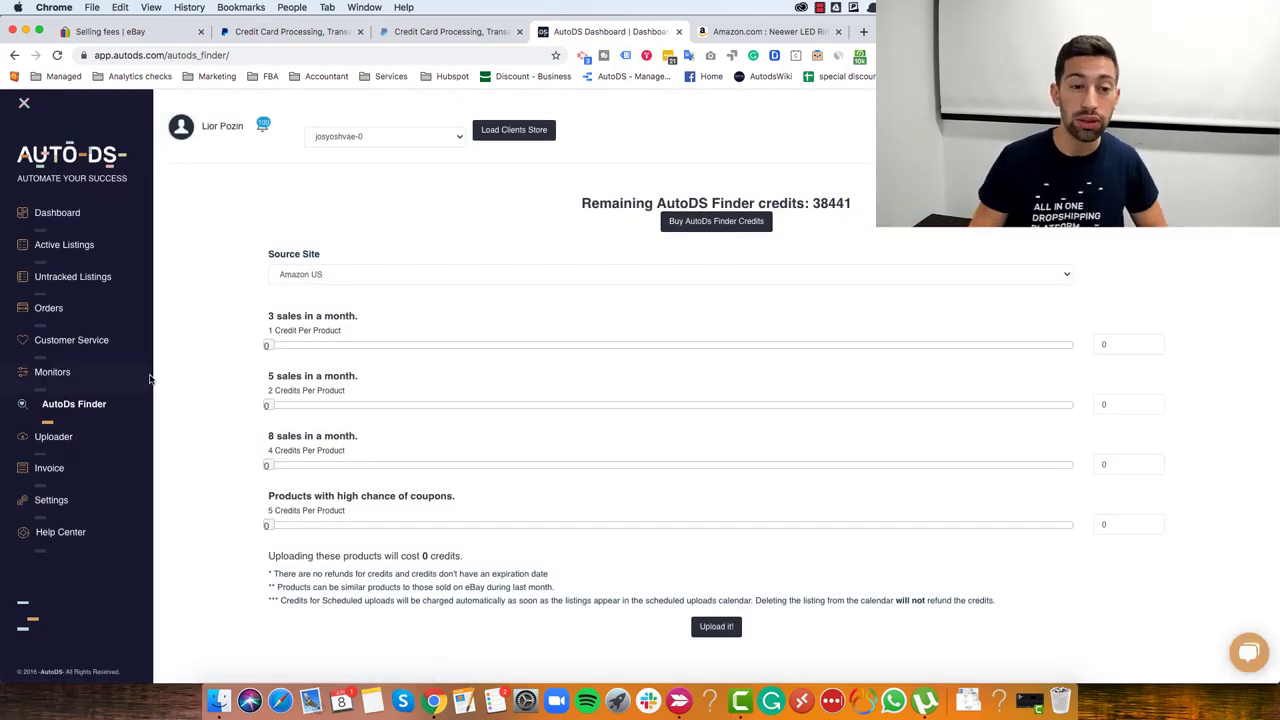
click(343, 274)
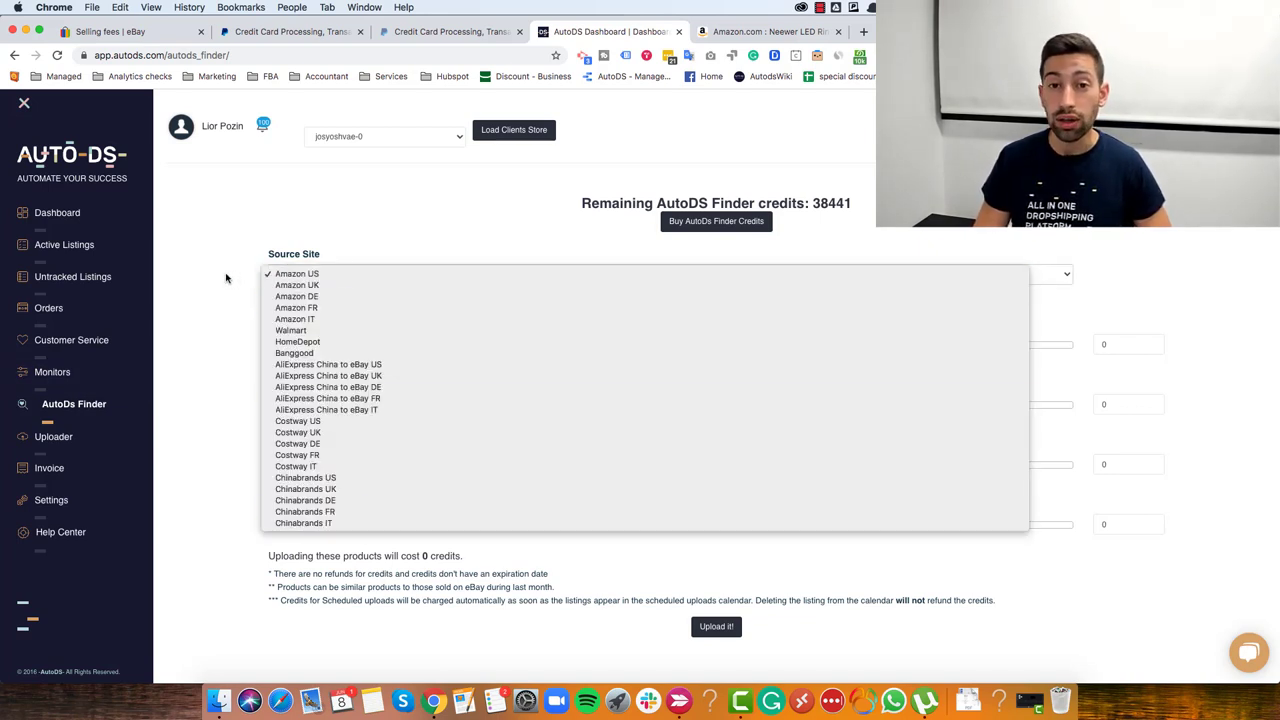
click(203, 368)
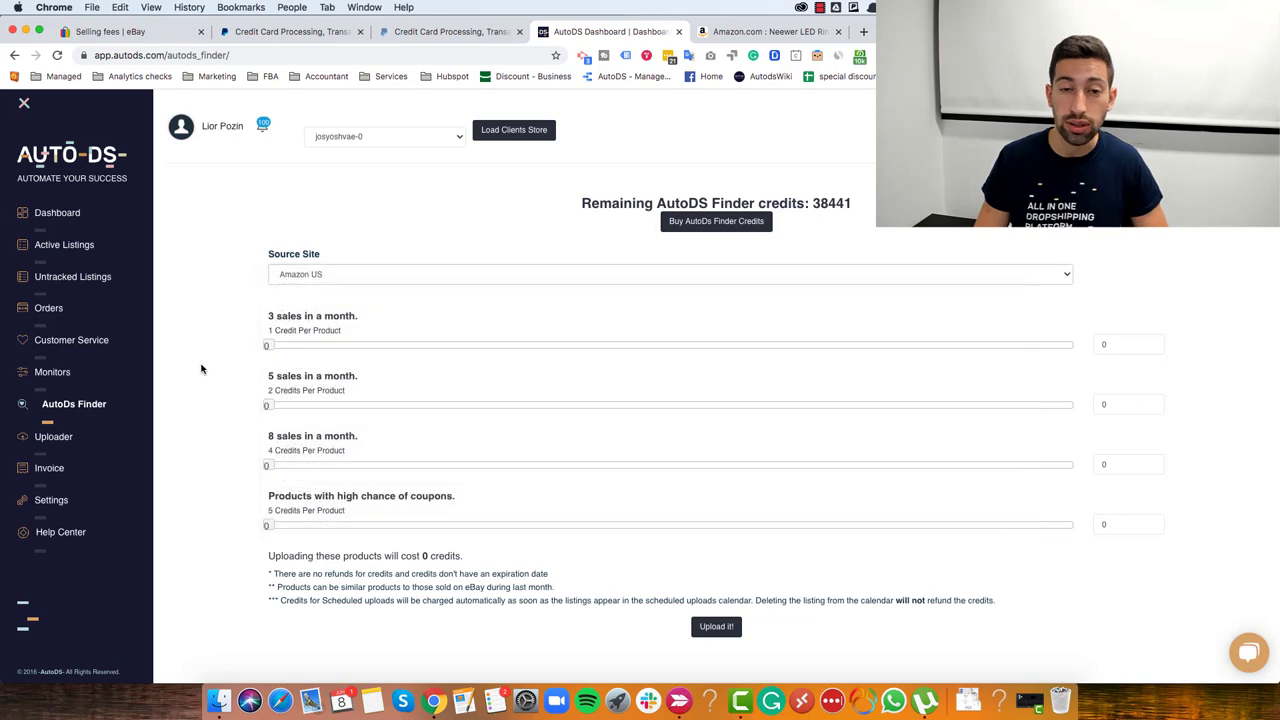